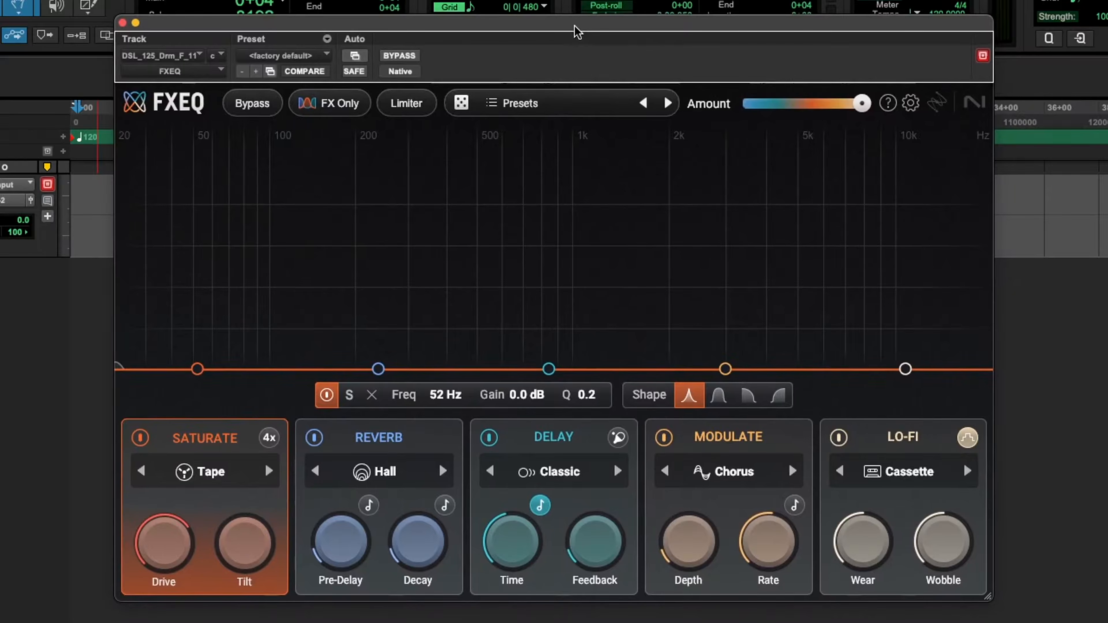
pyautogui.moveTo(574, 26); pyautogui.dragTo(571, 18)
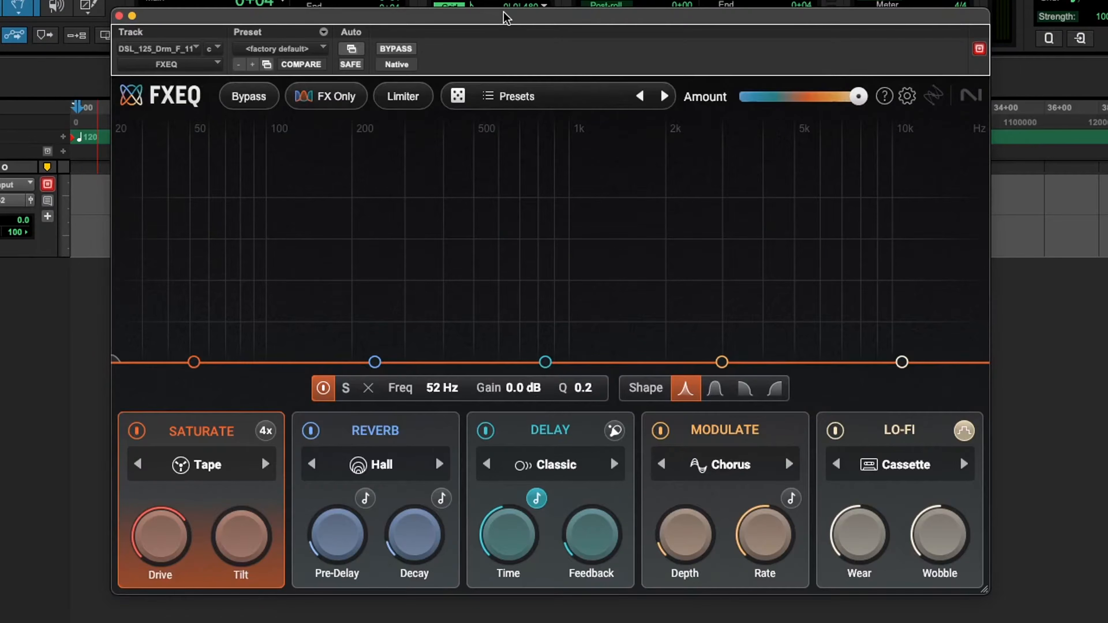
pyautogui.moveTo(507, 18); pyautogui.dragTo(502, 16)
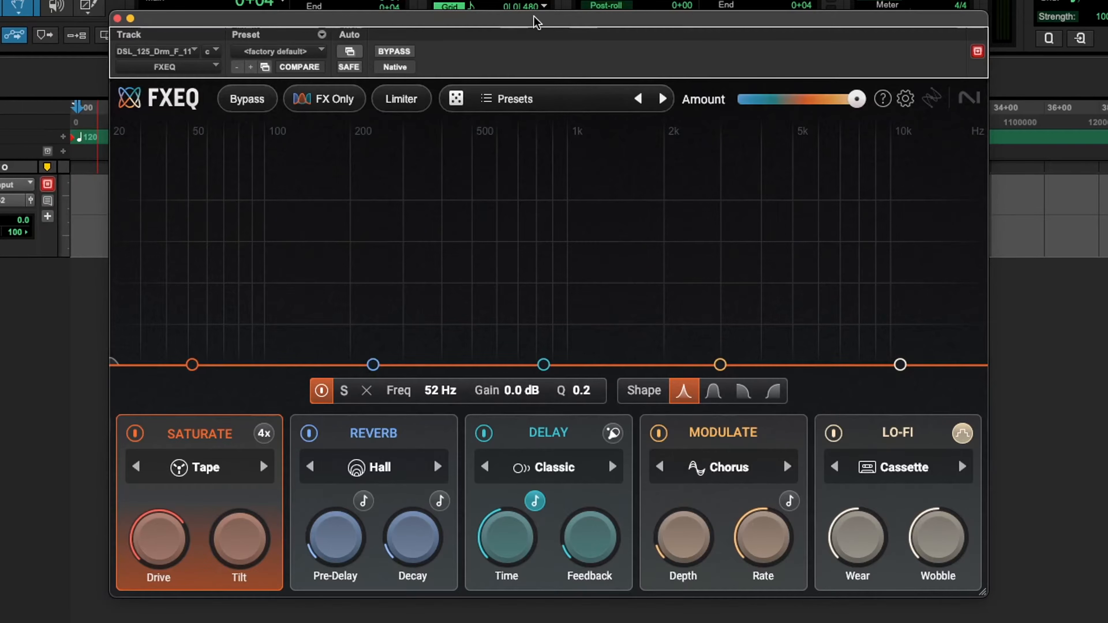
pyautogui.moveTo(537, 22); pyautogui.dragTo(537, 14)
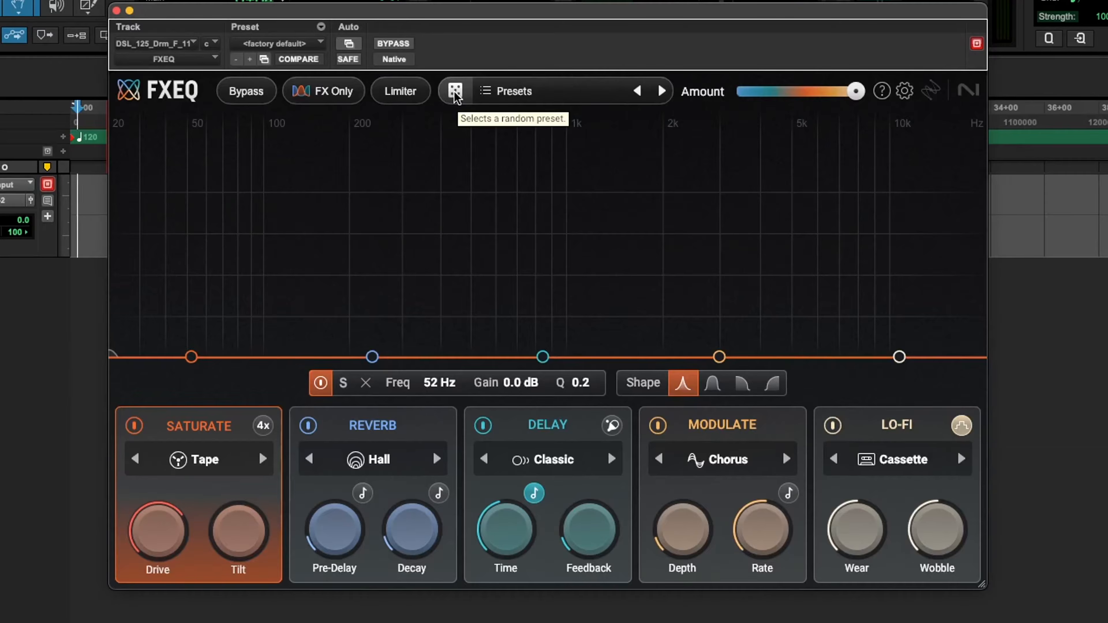
pyautogui.moveTo(703, 94)
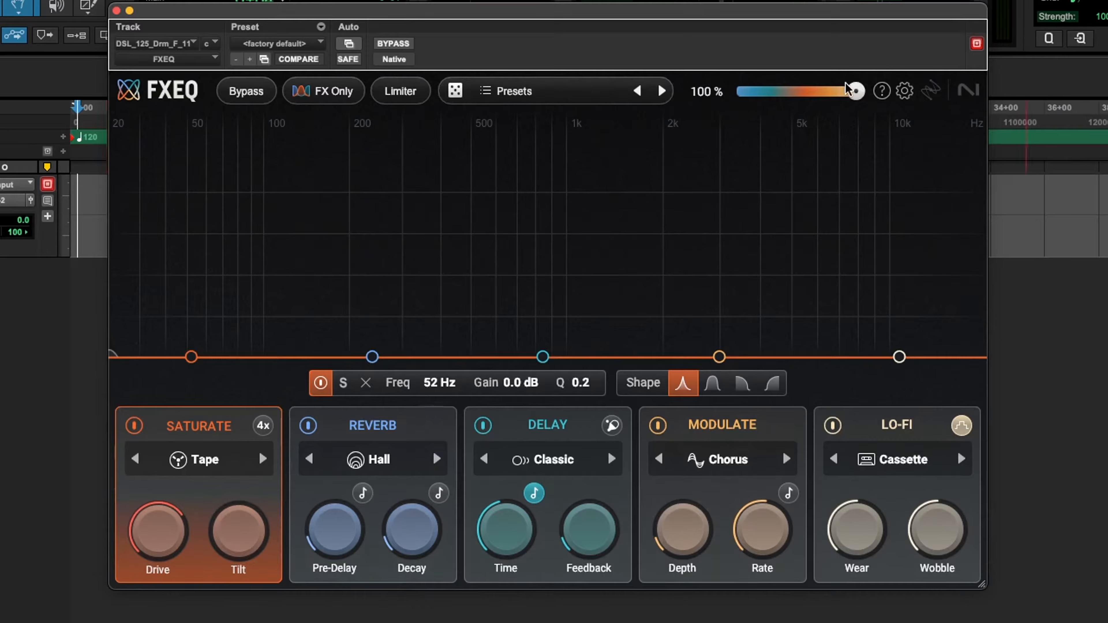
pyautogui.moveTo(857, 93)
pyautogui.mouseDown()
pyautogui.moveTo(764, 92)
pyautogui.moveTo(878, 97)
pyautogui.mouseUp()
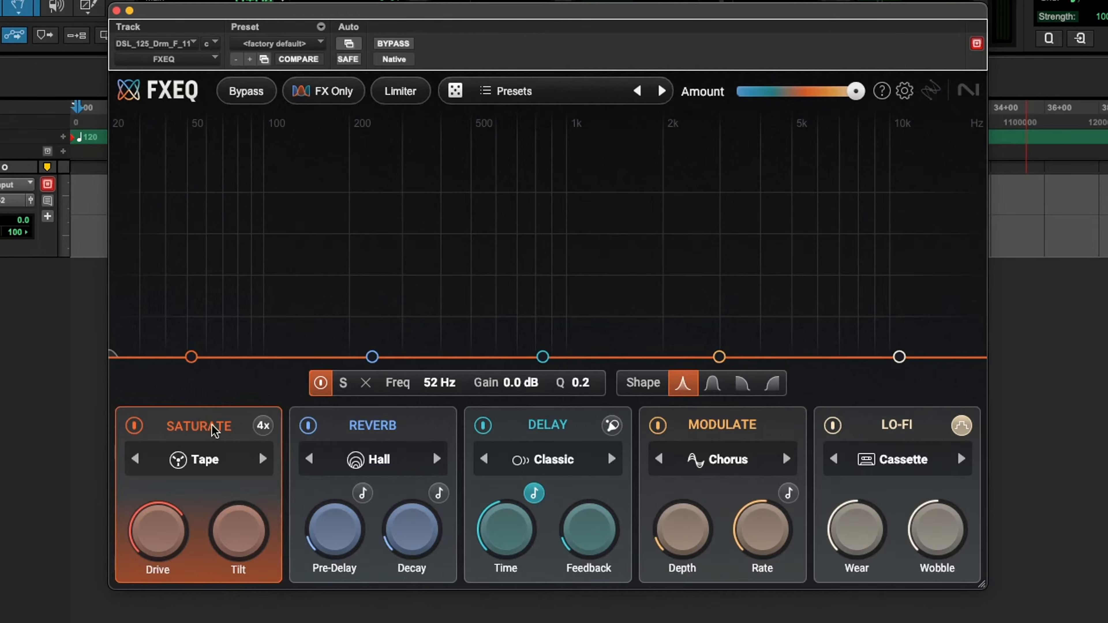
# - Examine the effect types available in the Saturate, Reverb, Delay and Modulate modules
pyautogui.click(217, 458)
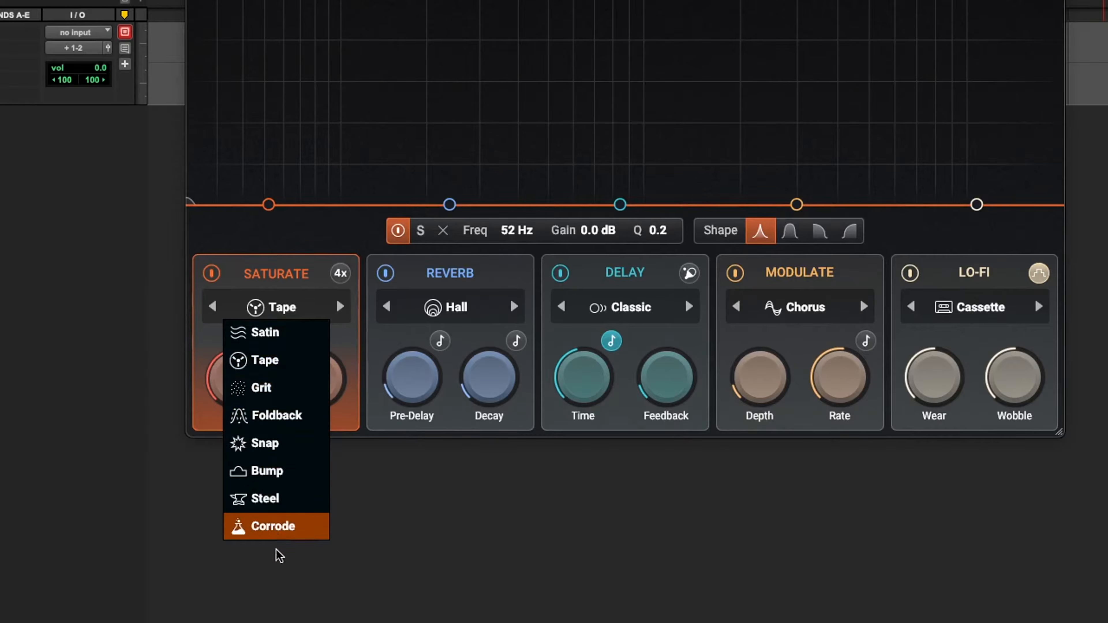
pyautogui.click(373, 498)
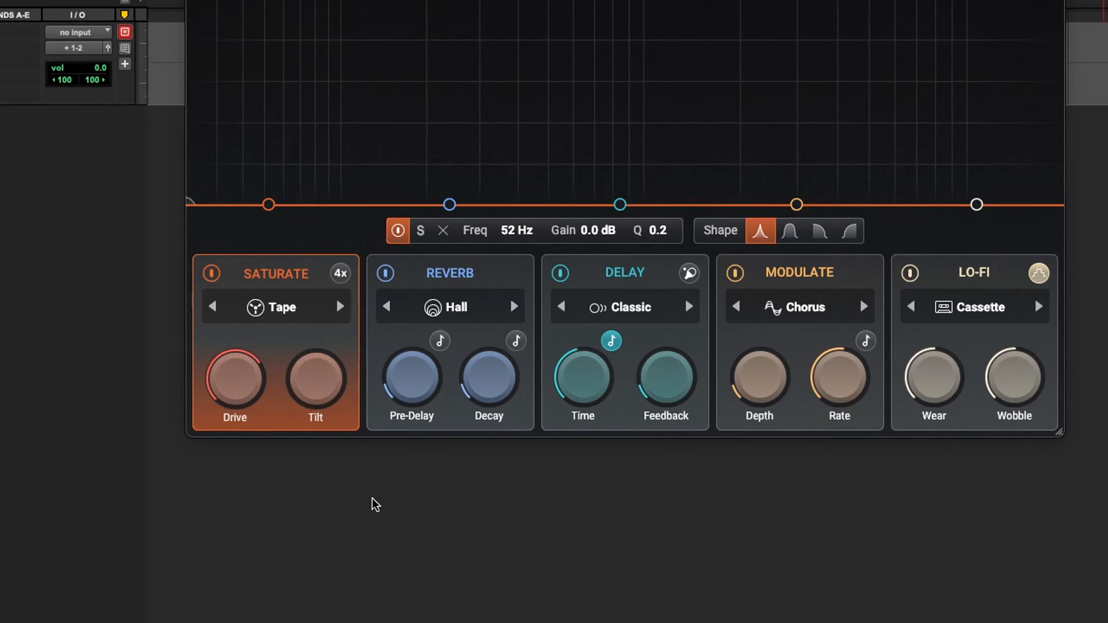
pyautogui.click(460, 283)
pyautogui.click(461, 308)
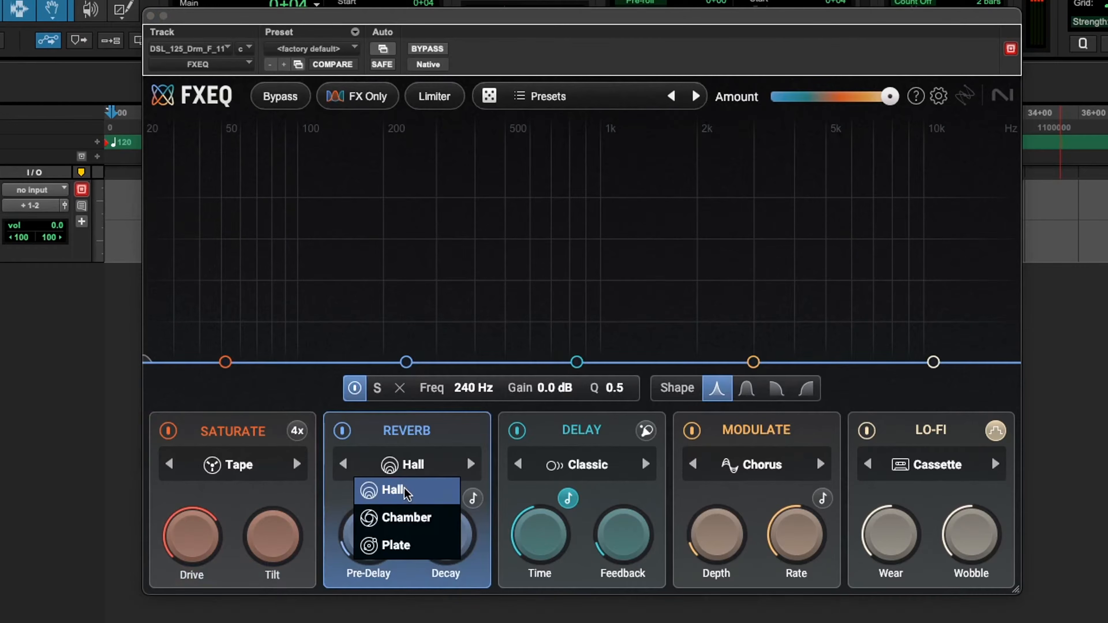
pyautogui.click(600, 440)
pyautogui.click(589, 467)
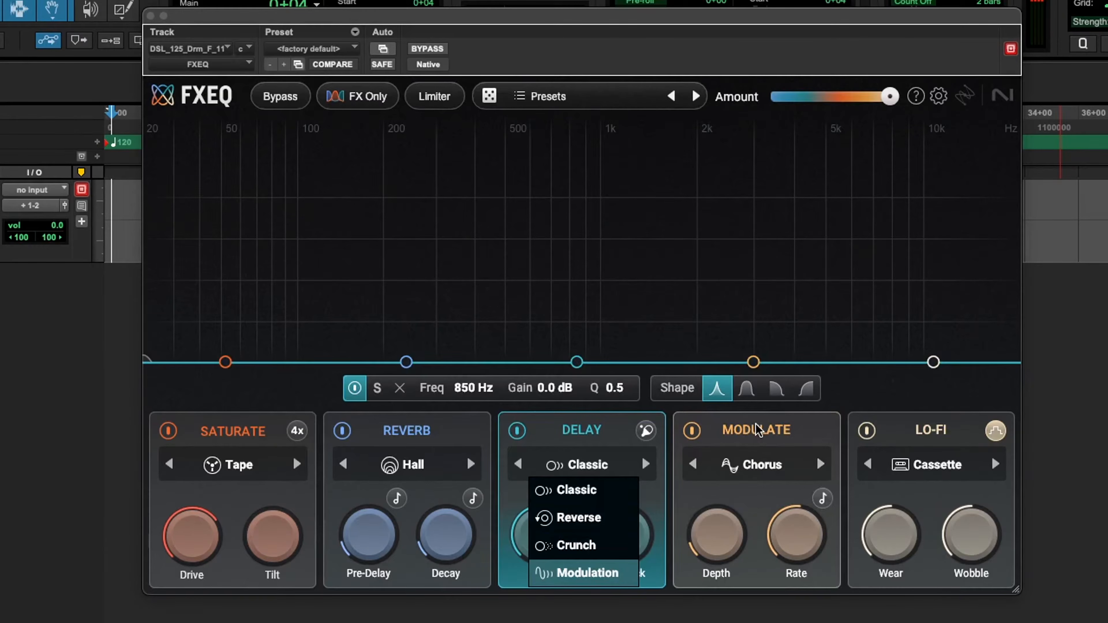
pyautogui.click(770, 430)
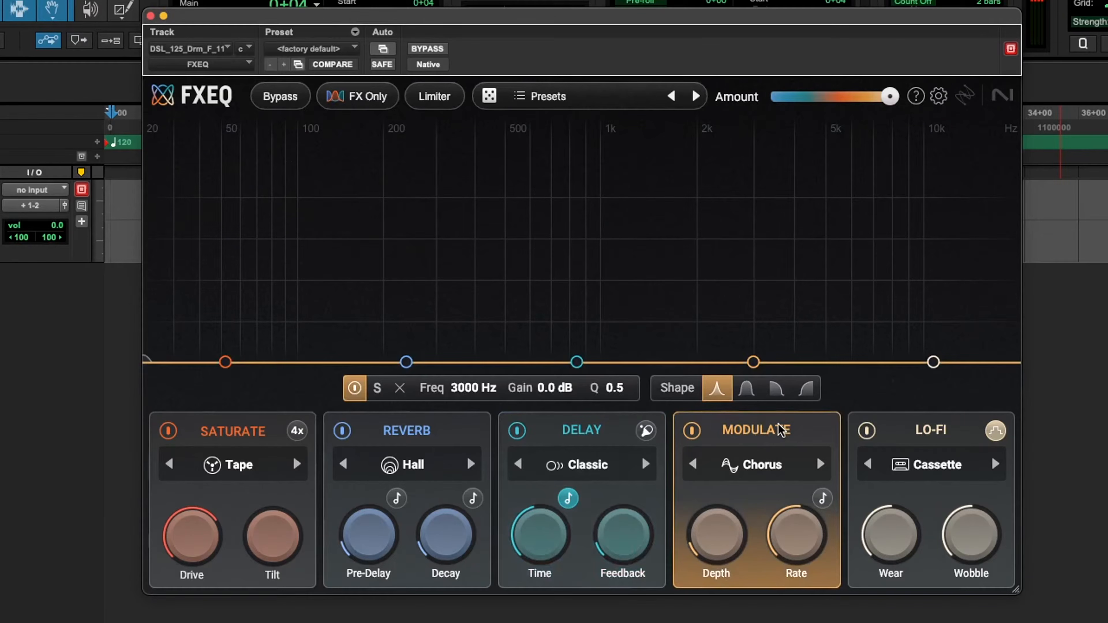
pyautogui.click(771, 466)
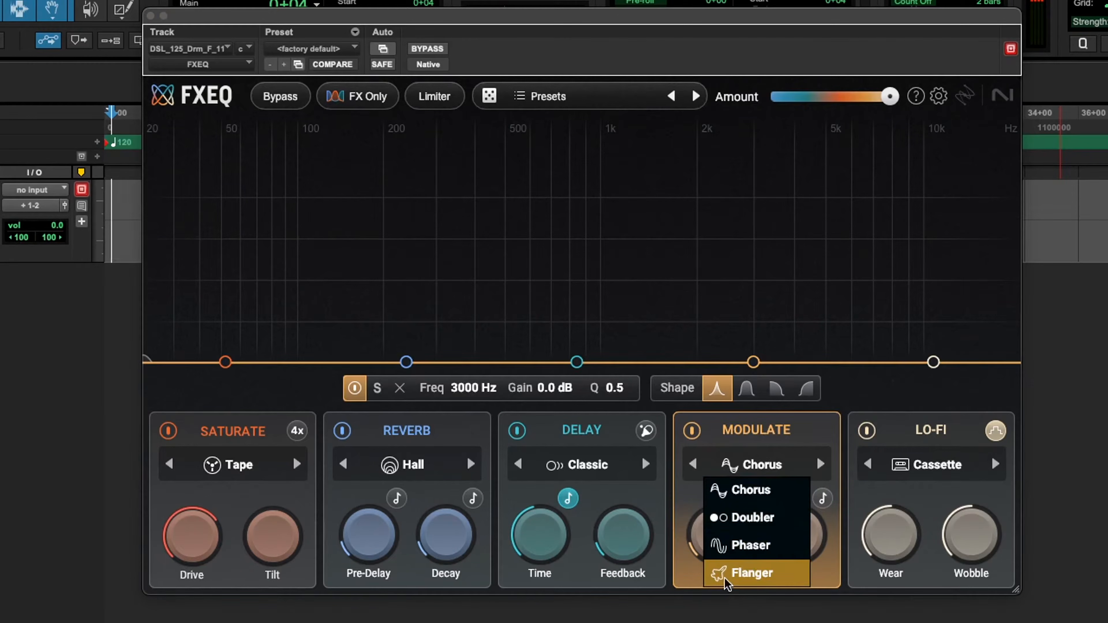
# - Set the Lo-Fi module's type to Radio and review the other types it offers
pyautogui.click(933, 429)
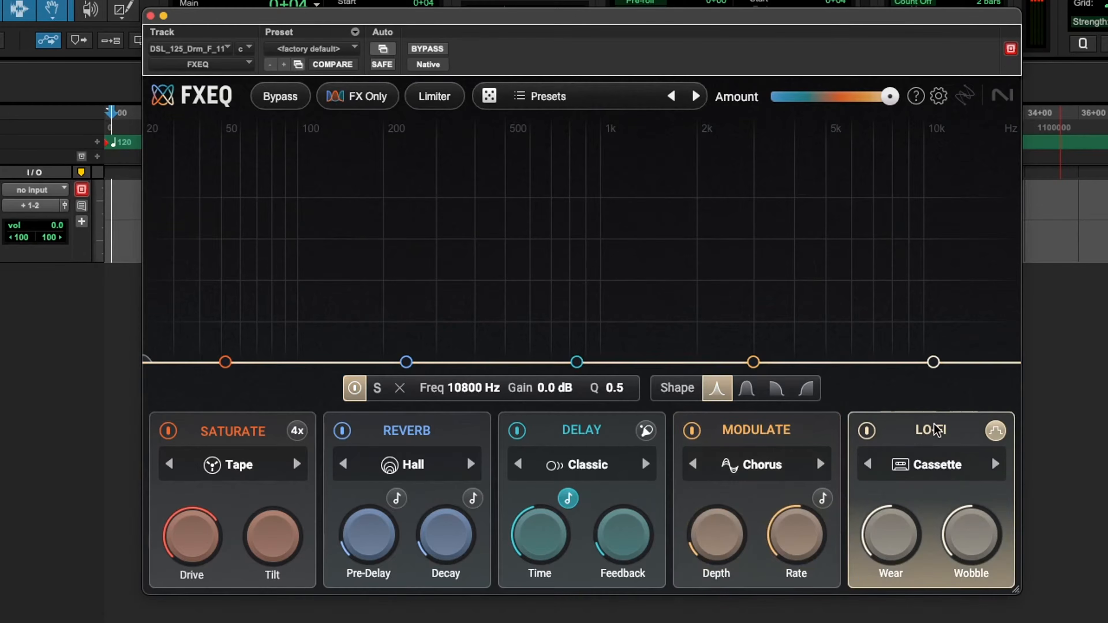
pyautogui.click(929, 460)
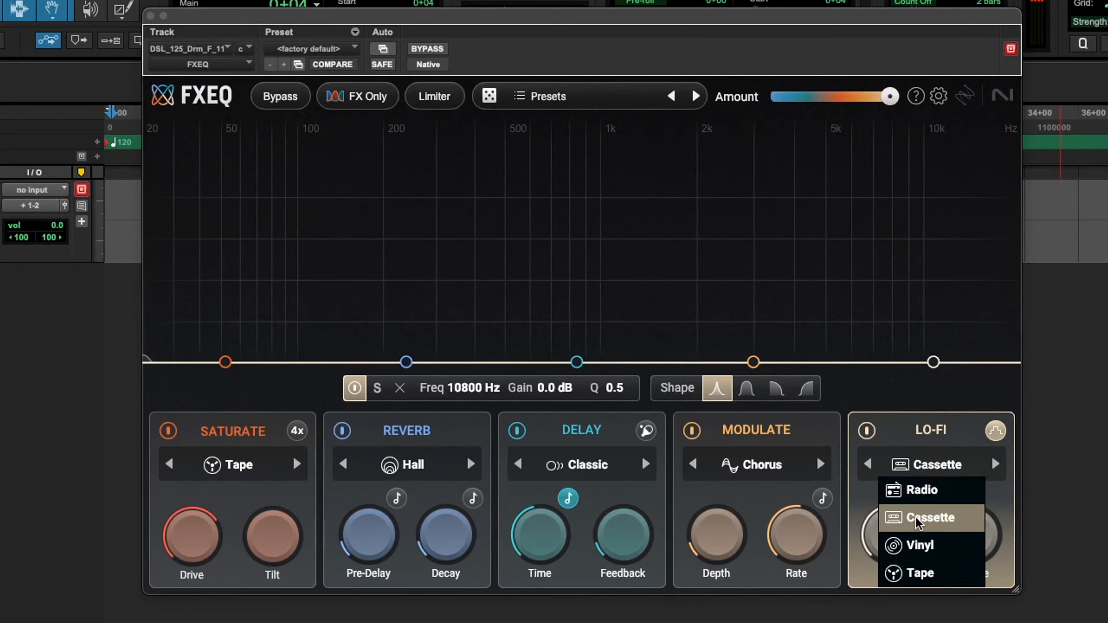
pyautogui.click(921, 490)
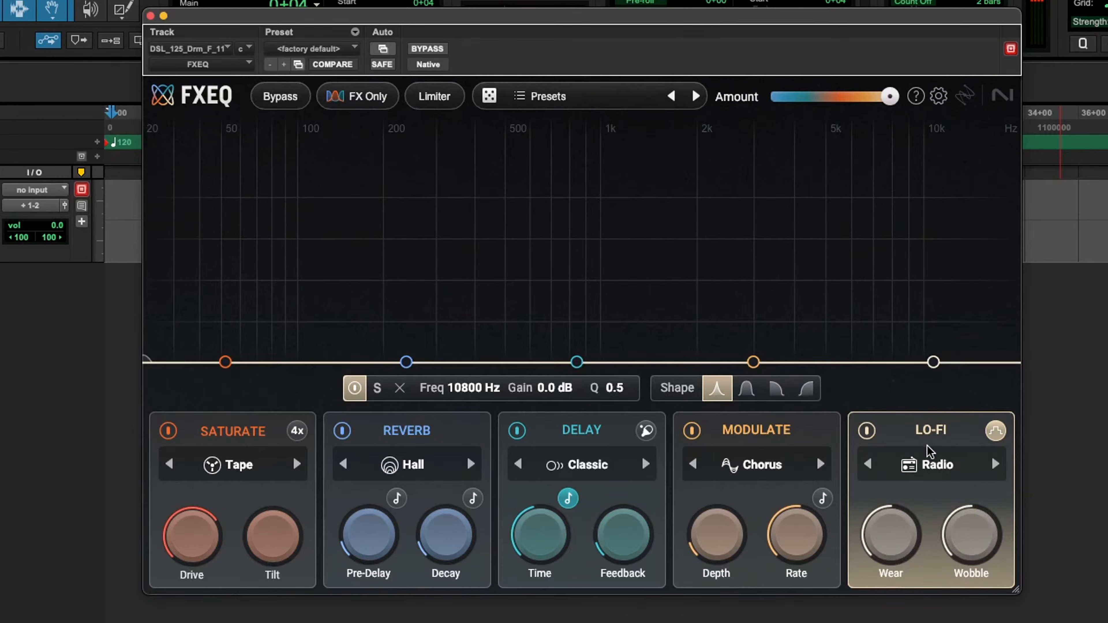
pyautogui.click(931, 465)
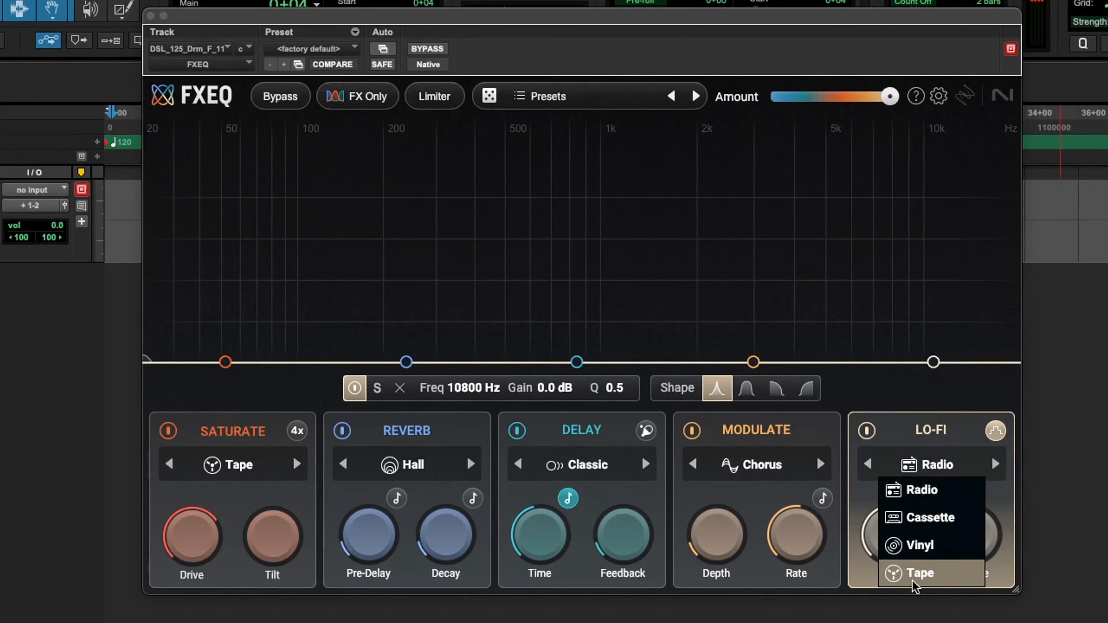
pyautogui.click(954, 427)
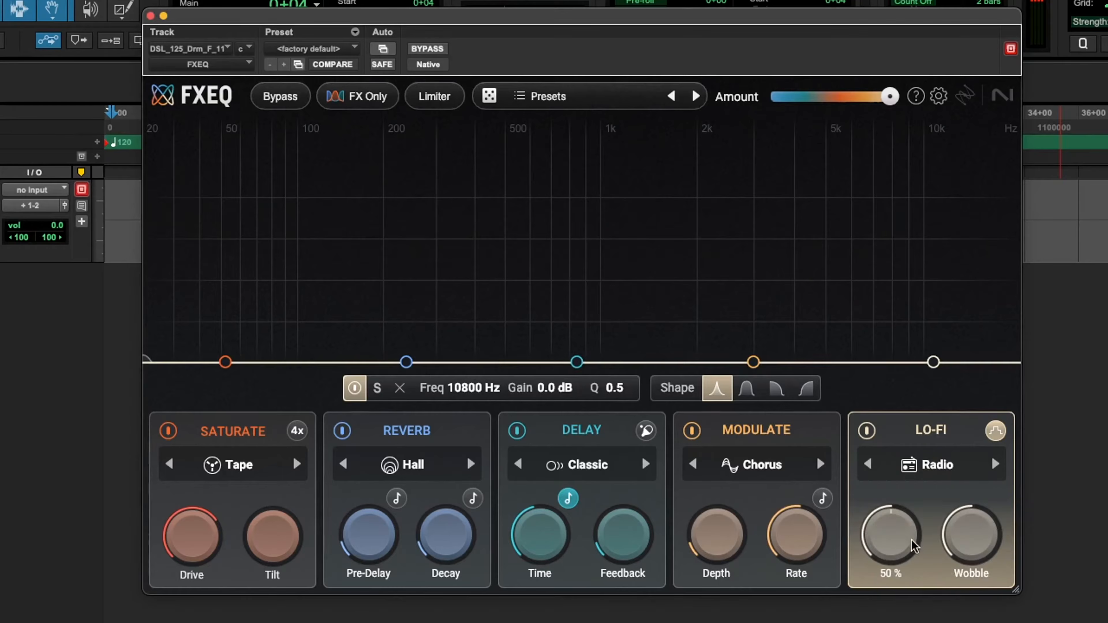
# - Check the knob values of the Lo-Fi and Saturate modules and the Reverb's Pre-Delay and Decay
pyautogui.moveTo(982, 542)
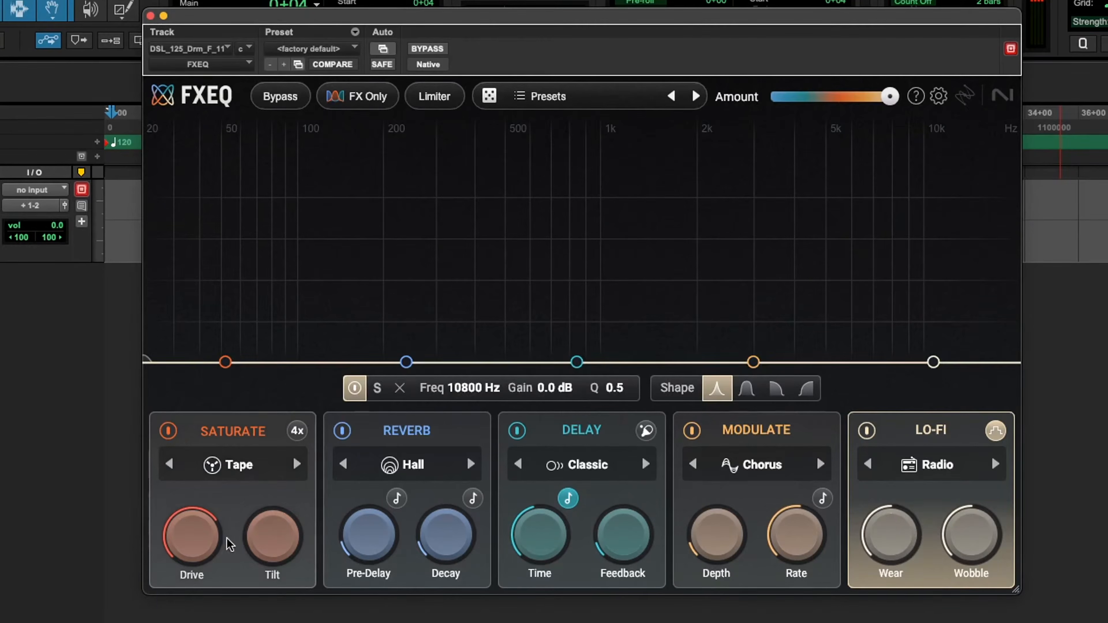
pyautogui.moveTo(188, 550)
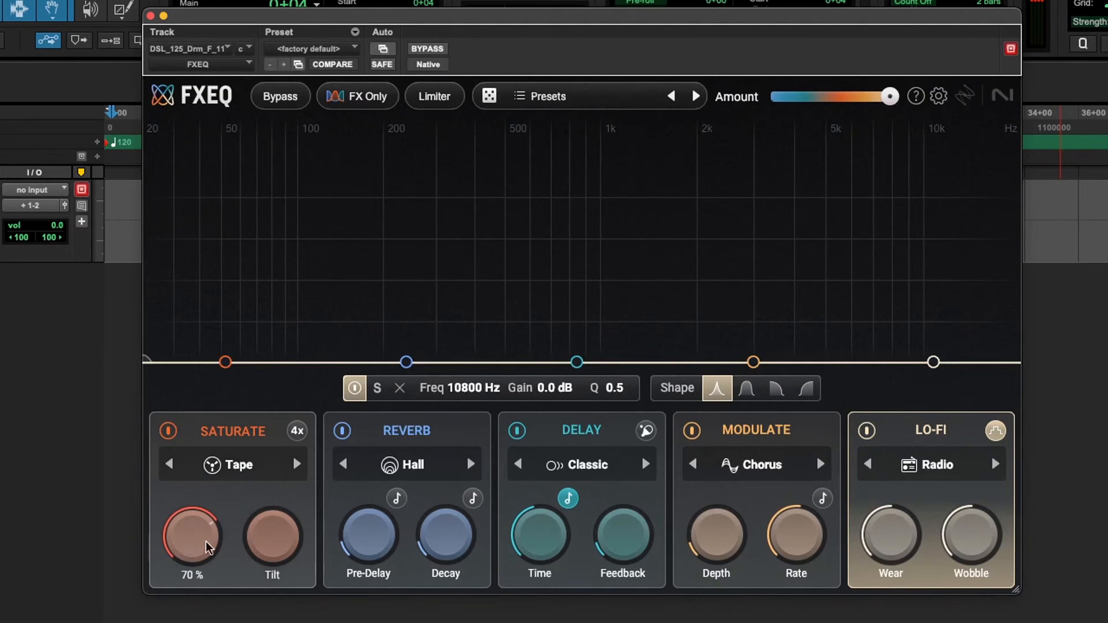
pyautogui.moveTo(270, 535)
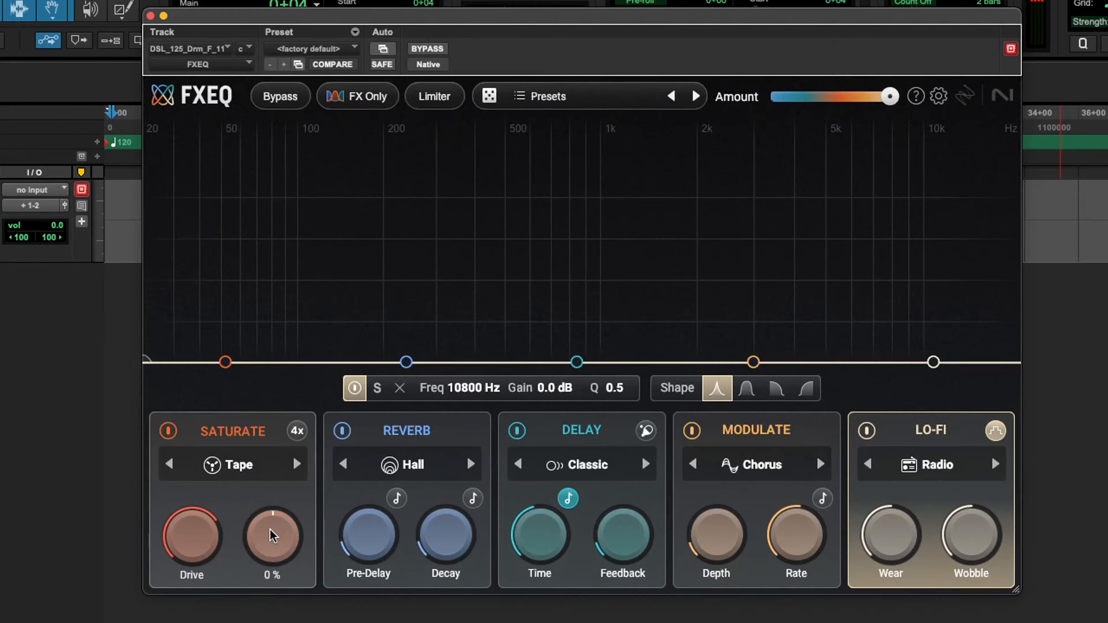
pyautogui.moveTo(273, 536)
pyautogui.mouseDown()
pyautogui.moveTo(296, 432)
pyautogui.moveTo(238, 616)
pyautogui.moveTo(276, 516)
pyautogui.moveTo(273, 530)
pyautogui.mouseUp()
pyautogui.doubleClick(273, 530)
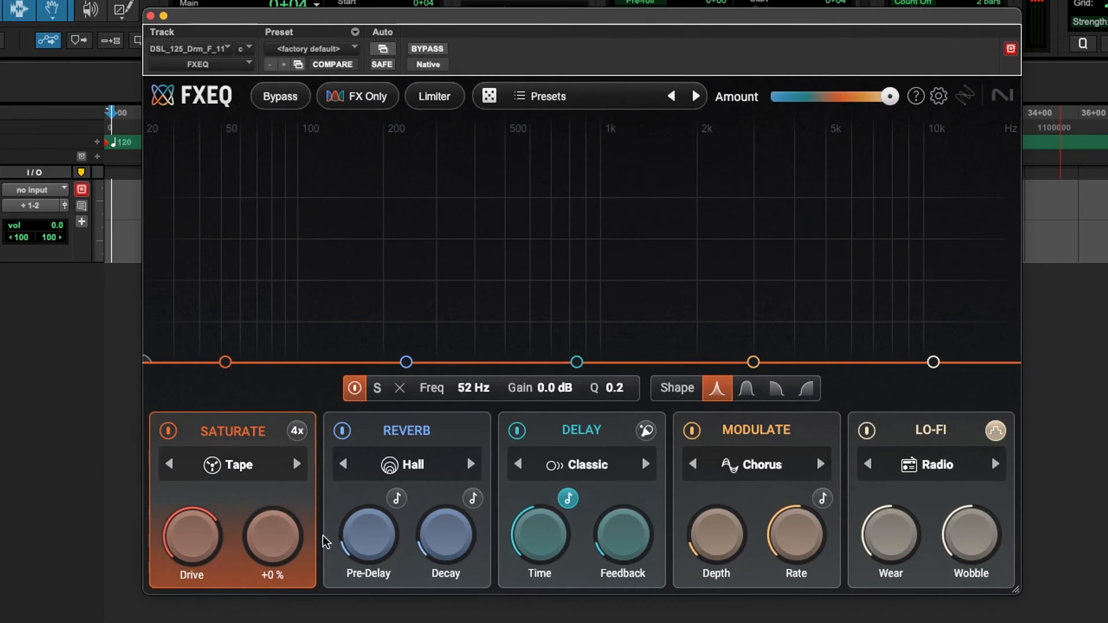
pyautogui.moveTo(430, 566)
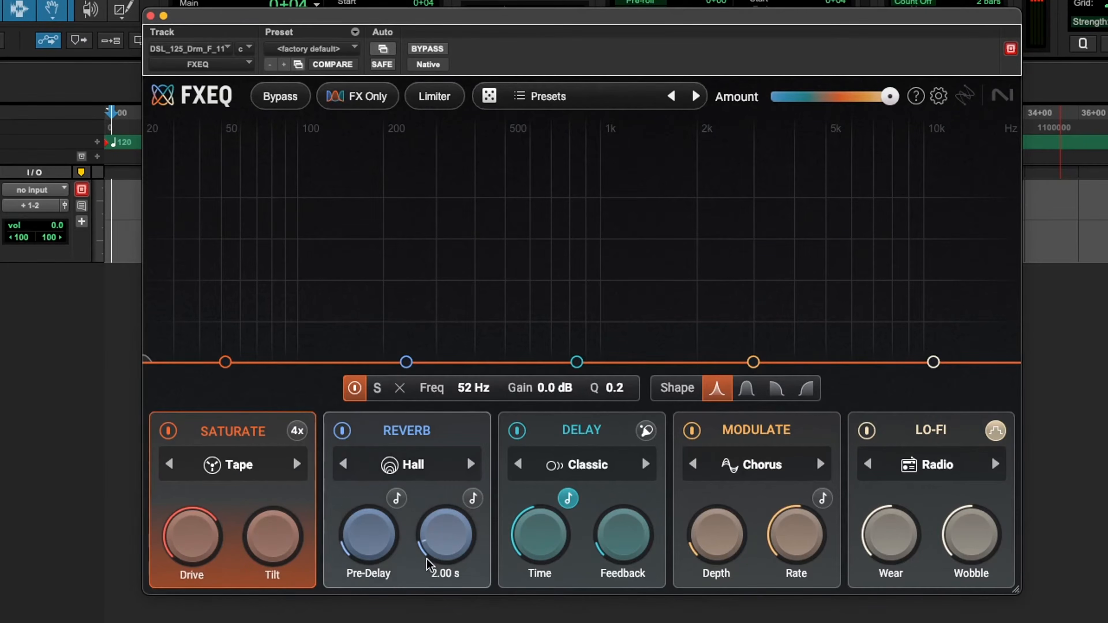
pyautogui.moveTo(382, 538)
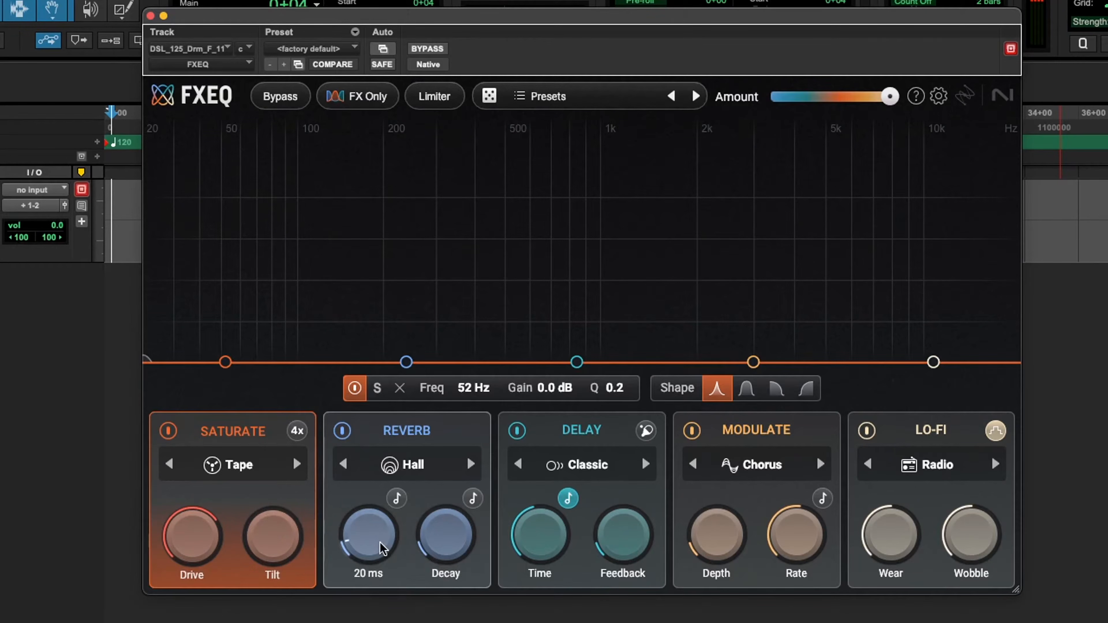
pyautogui.click(380, 535)
pyautogui.moveTo(457, 533)
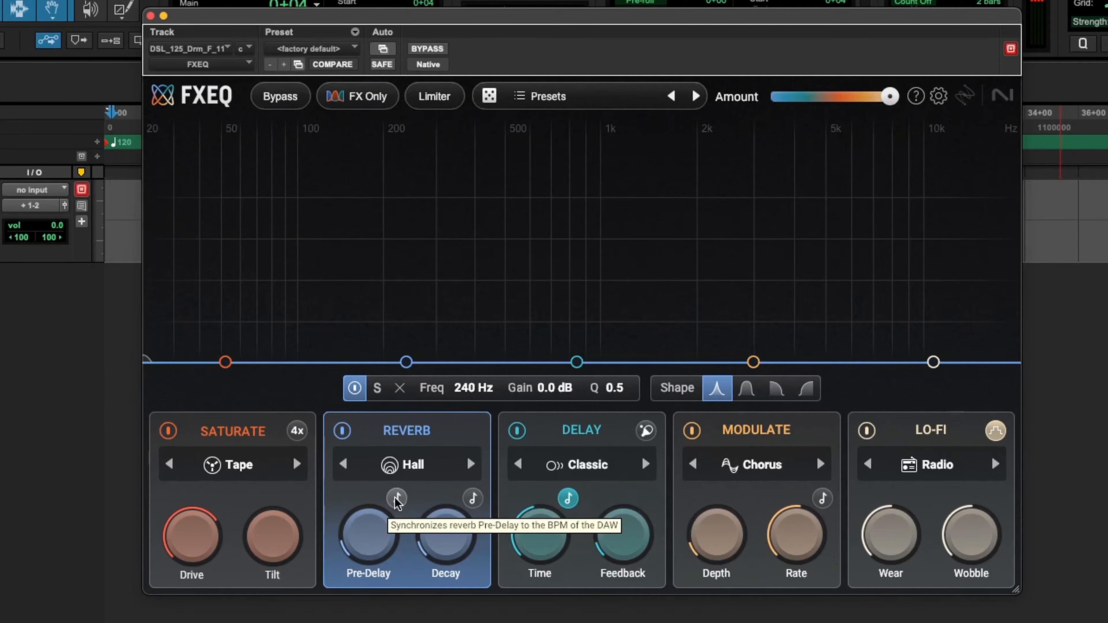
# - Turn the Delay's tempo sync off and back on, and lower the delay Time slightly
pyautogui.click(568, 499)
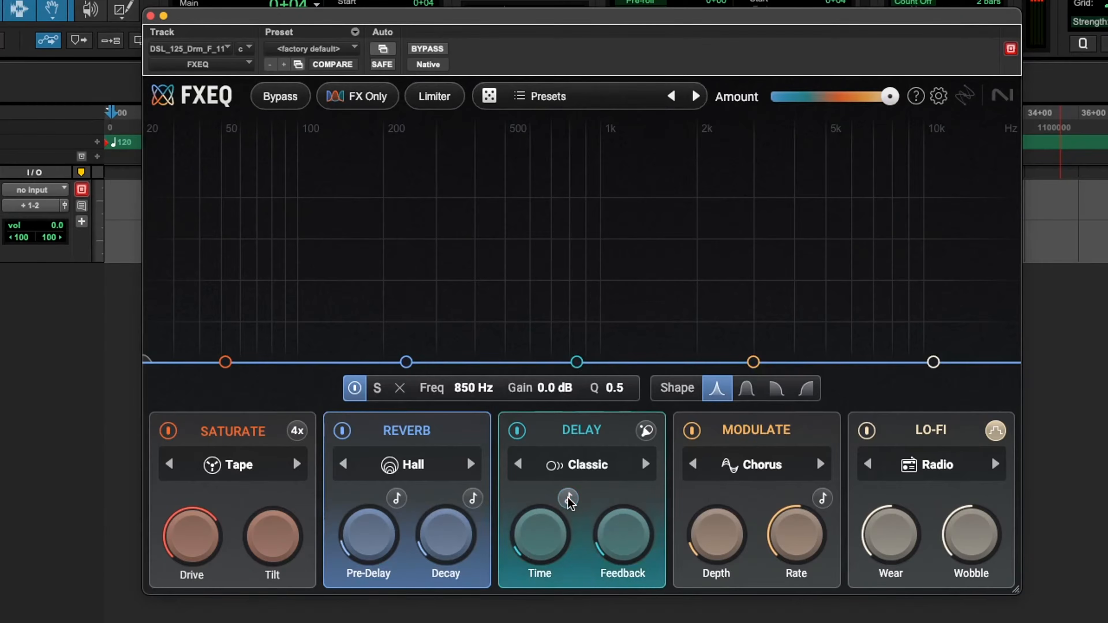
pyautogui.click(569, 499)
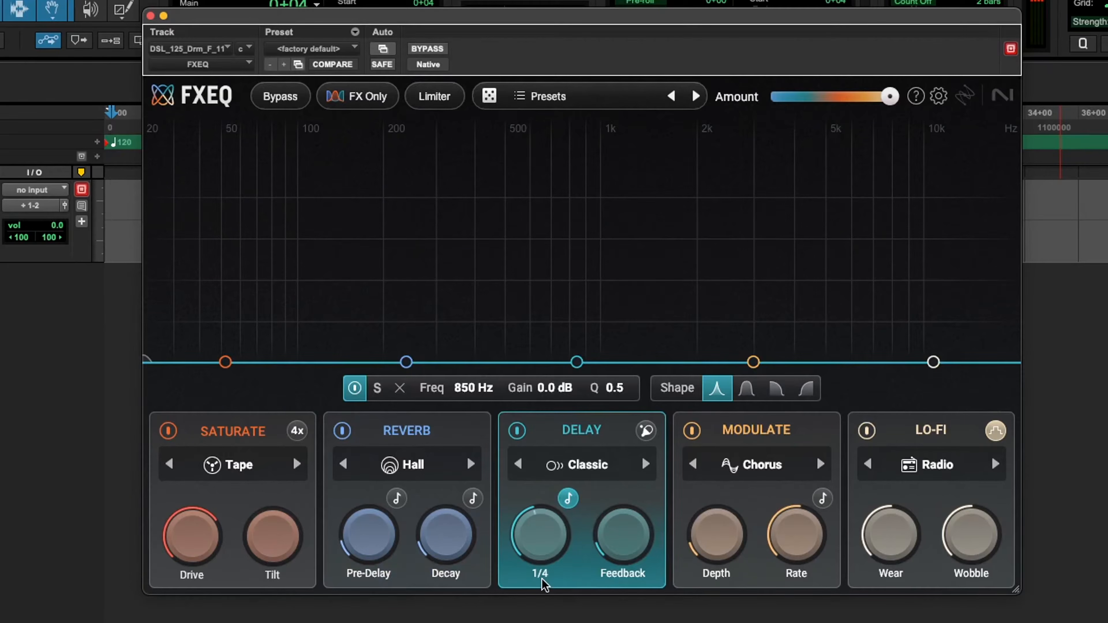
pyautogui.moveTo(553, 534)
pyautogui.mouseDown()
pyautogui.moveTo(560, 530)
pyautogui.moveTo(549, 554)
pyautogui.mouseUp()
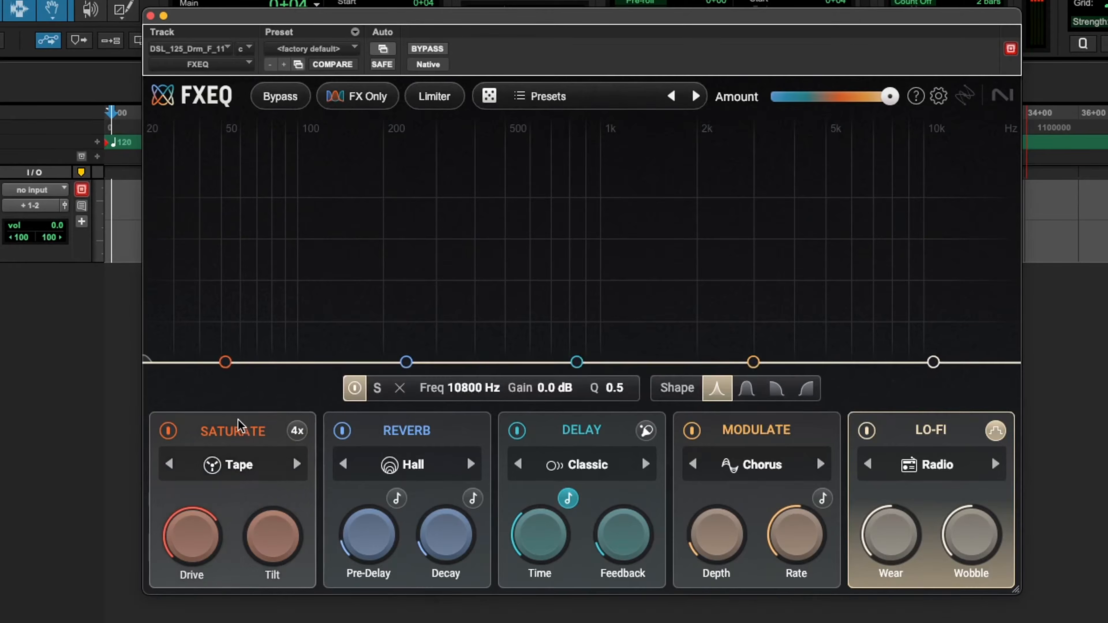
# - Try boosting the Saturate node about 4.5 dB at 72 Hz, and test a narrower Q of 3.2 with 0 dB gain
pyautogui.click(226, 362)
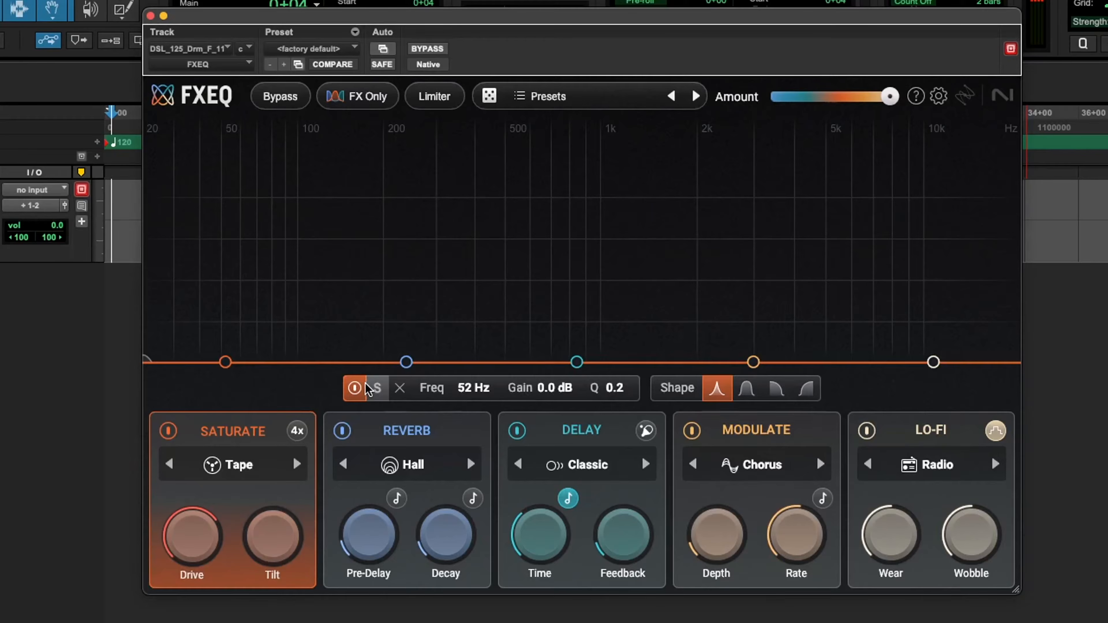
pyautogui.moveTo(230, 354); pyautogui.dragTo(261, 183)
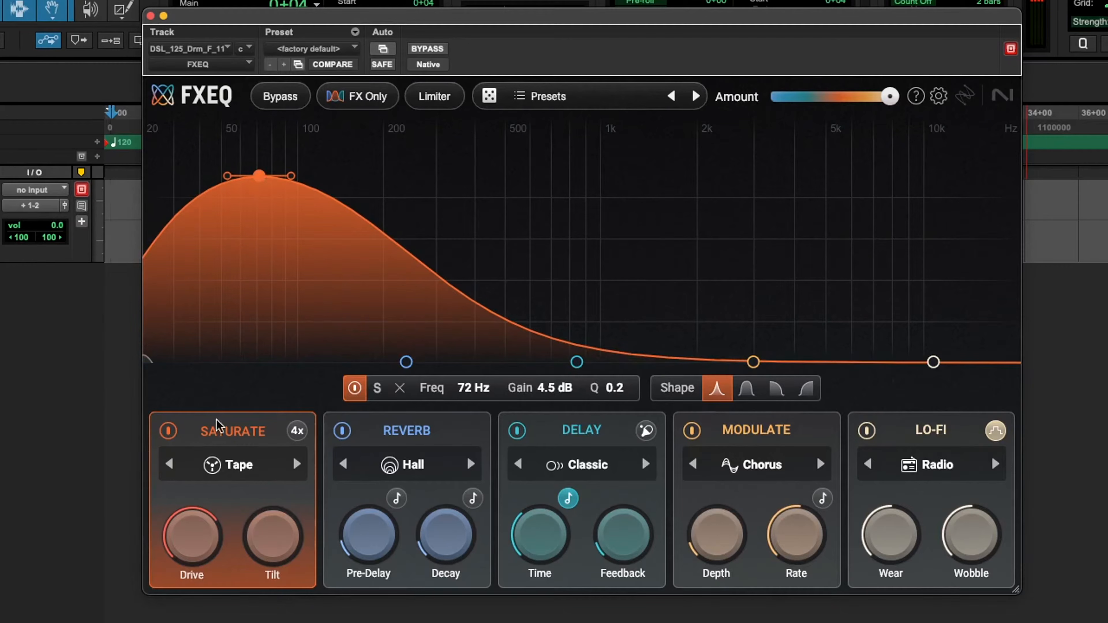
pyautogui.moveTo(288, 177); pyautogui.dragTo(32, 352)
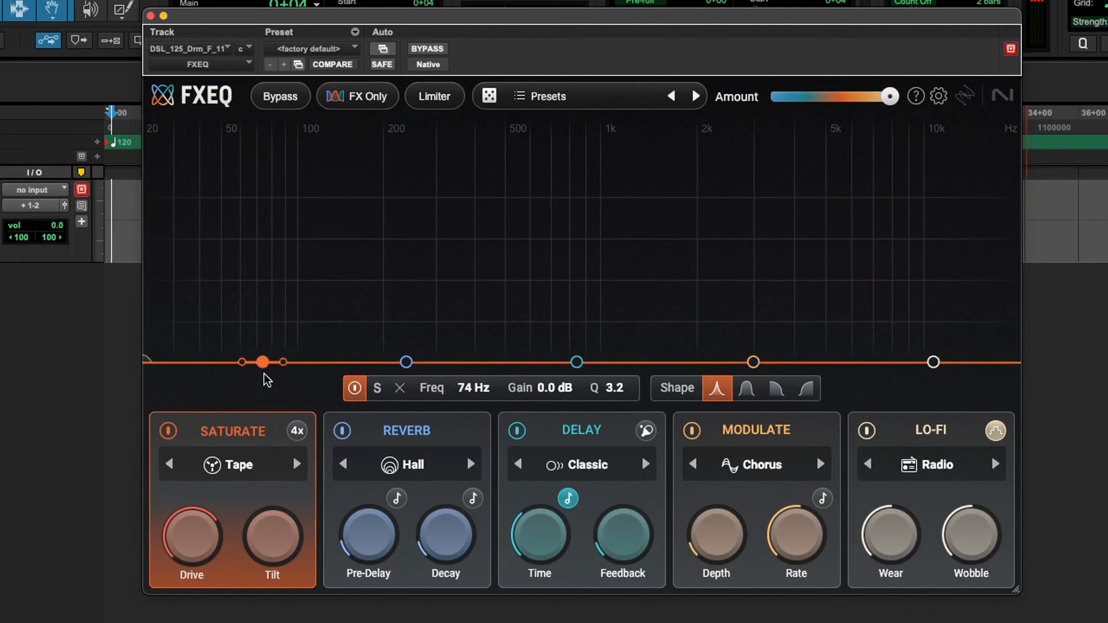
# - Select the Reverb, Delay and Modulate nodes in turn to view their band settings
pyautogui.click(407, 362)
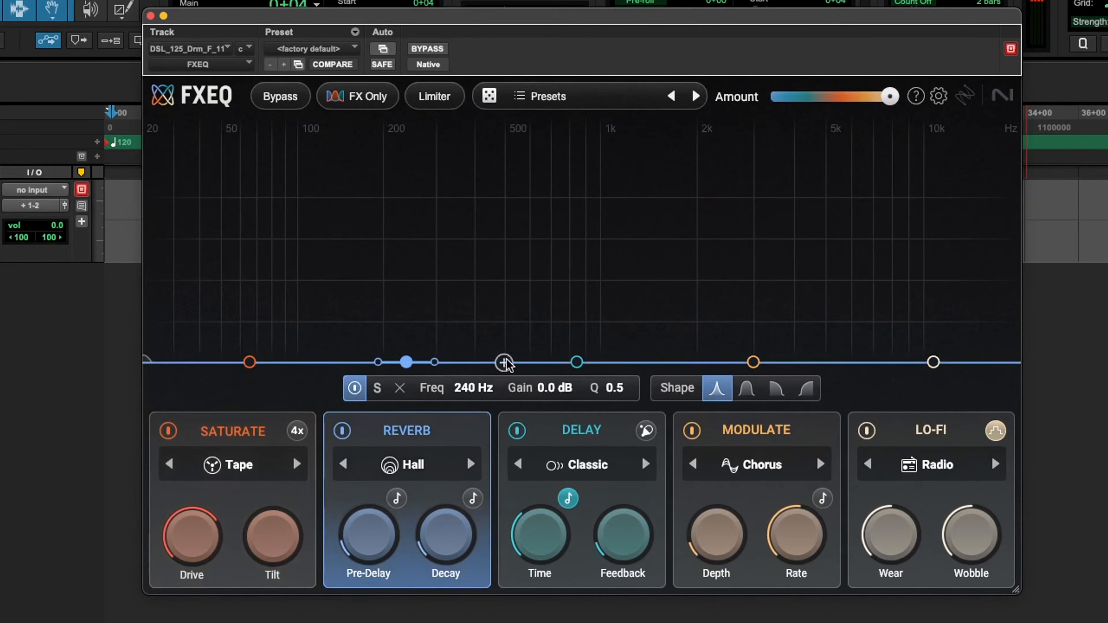
pyautogui.click(577, 362)
pyautogui.click(753, 362)
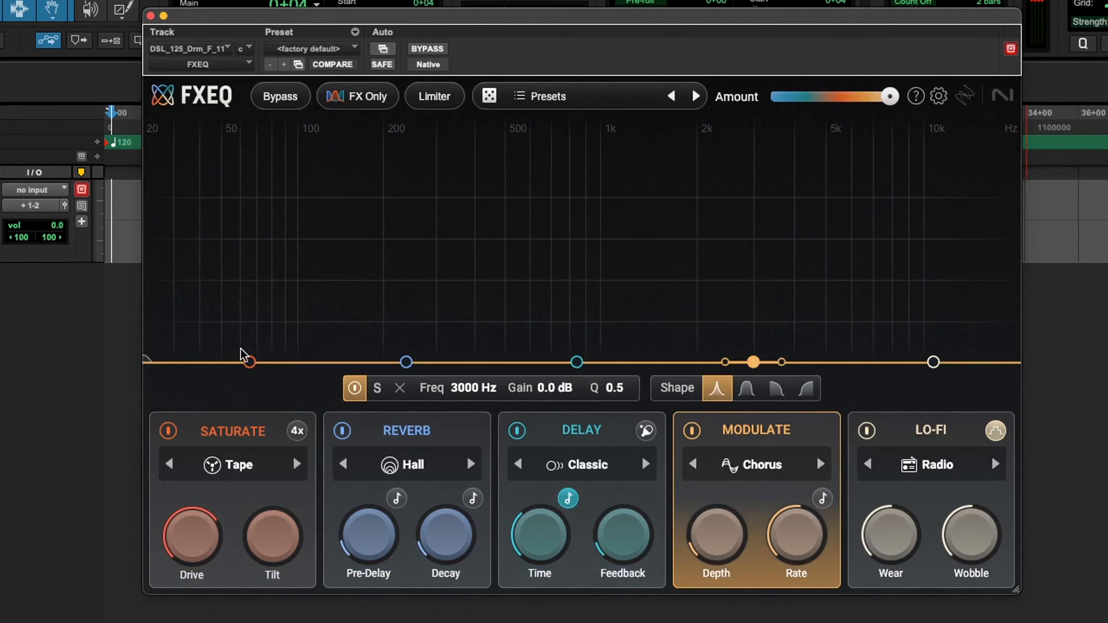
# - Add a second Saturate node at about 579 Hz with 1.7 dB gain, and set the first to about 81 Hz, 4.1 dB and Q 0.7
pyautogui.click(250, 362)
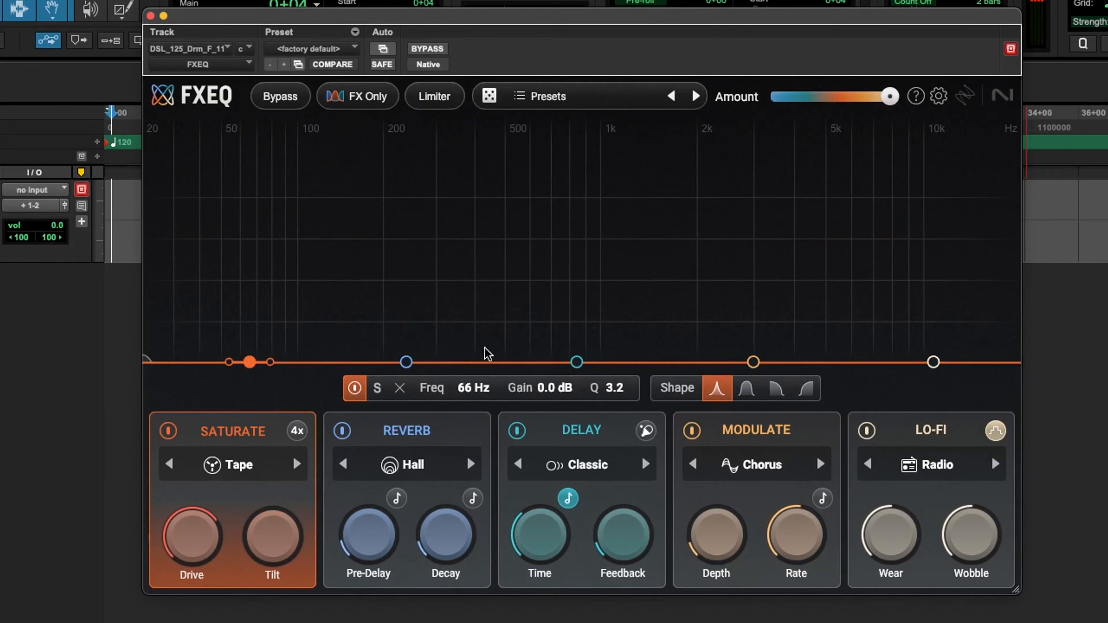
pyautogui.moveTo(486, 361); pyautogui.dragTo(532, 286)
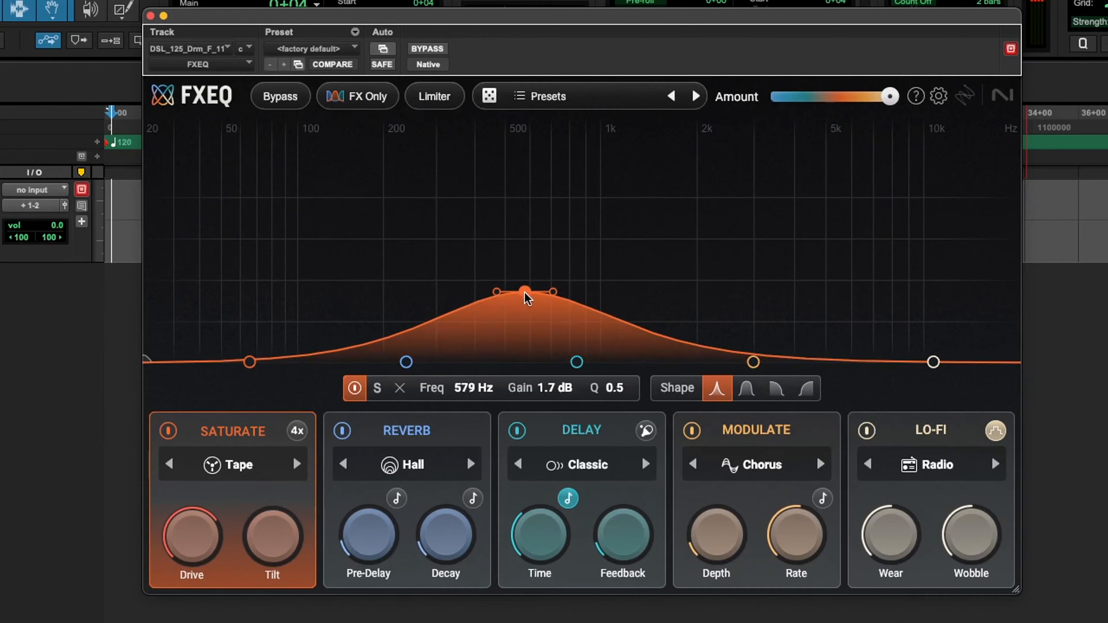
pyautogui.moveTo(249, 362); pyautogui.dragTo(284, 247)
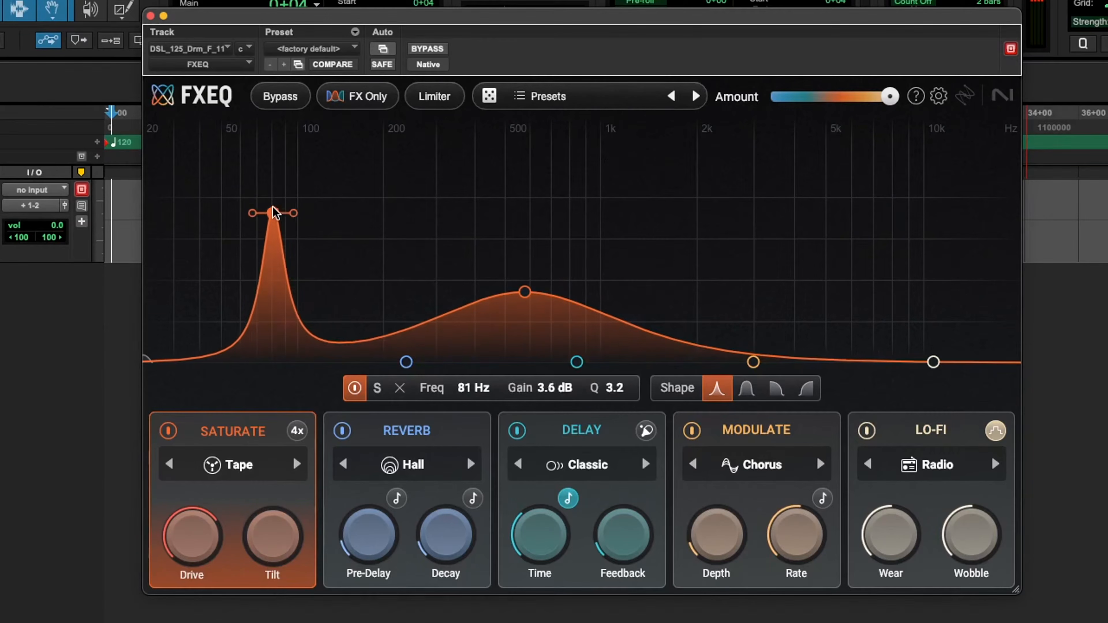
pyautogui.moveTo(295, 191); pyautogui.dragTo(301, 191)
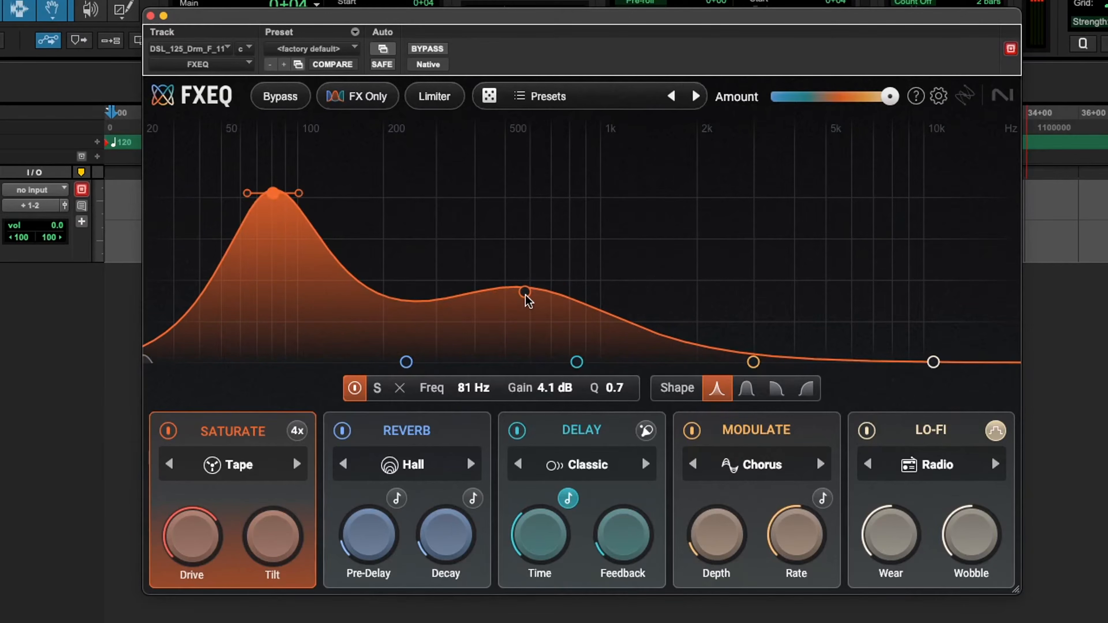
# - Flatten both Saturate nodes to 0 dB gain, at about 609 Hz and 64 Hz
pyautogui.moveTo(526, 296); pyautogui.dragTo(532, 362)
pyautogui.moveTo(268, 192); pyautogui.dragTo(251, 386)
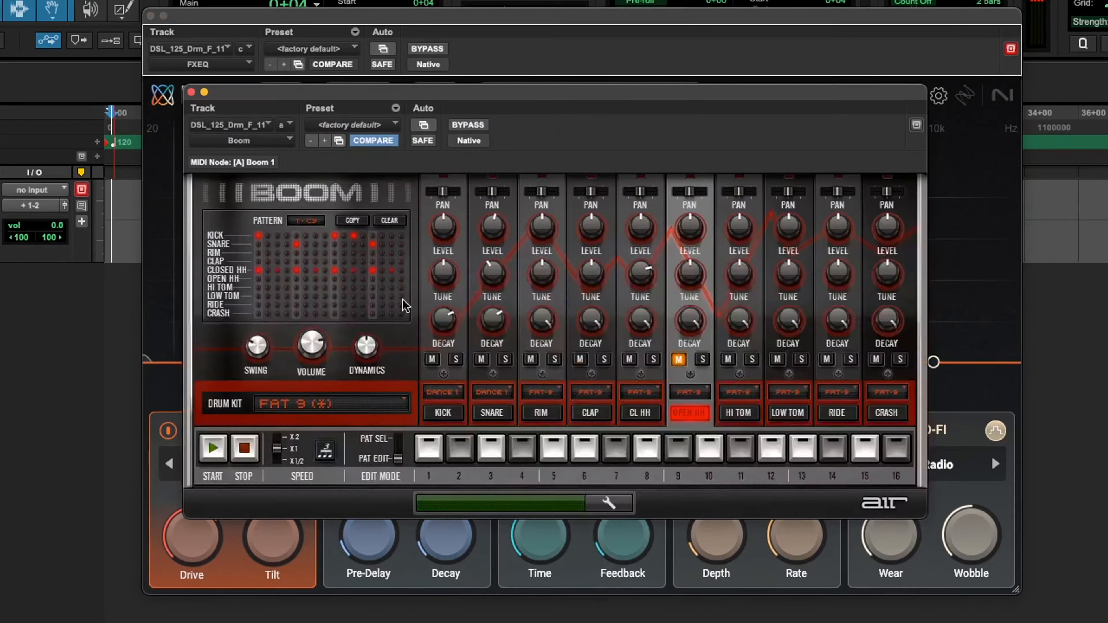
# - Start the drum pattern in the Boom drum machine and bring the FXEQ plug-in window back to the front
pyautogui.moveTo(523, 88); pyautogui.dragTo(540, 69)
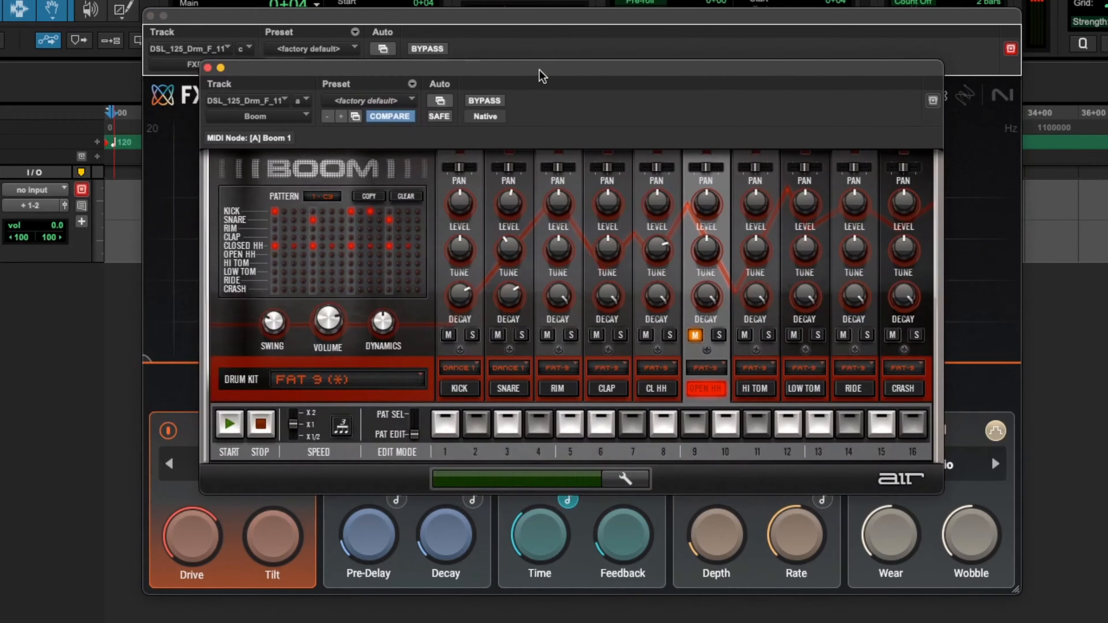
pyautogui.click(231, 426)
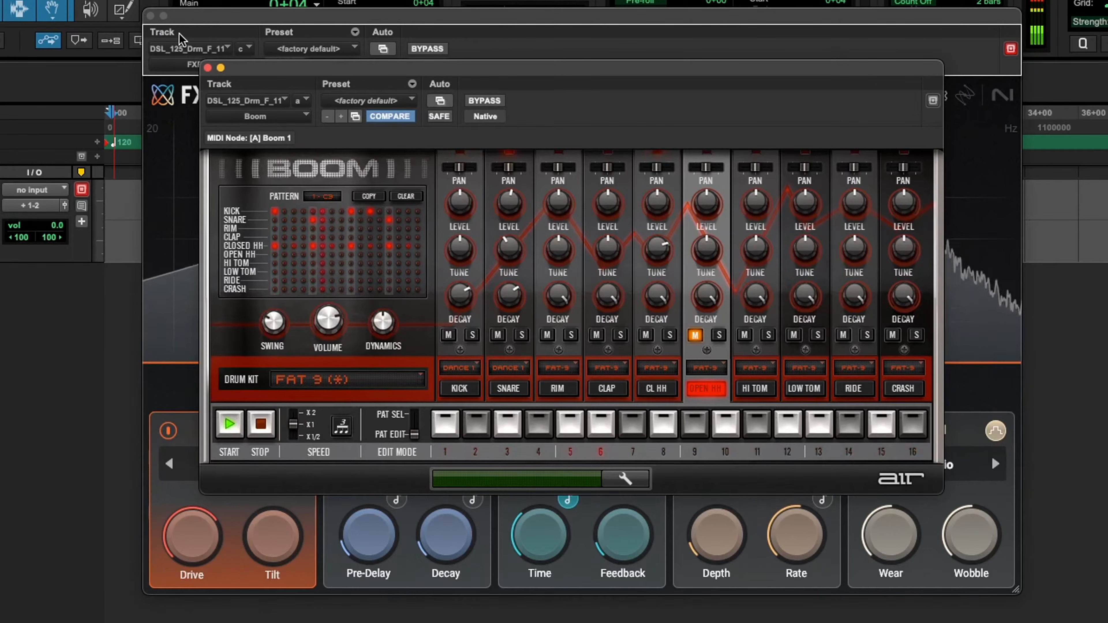
pyautogui.click(207, 19)
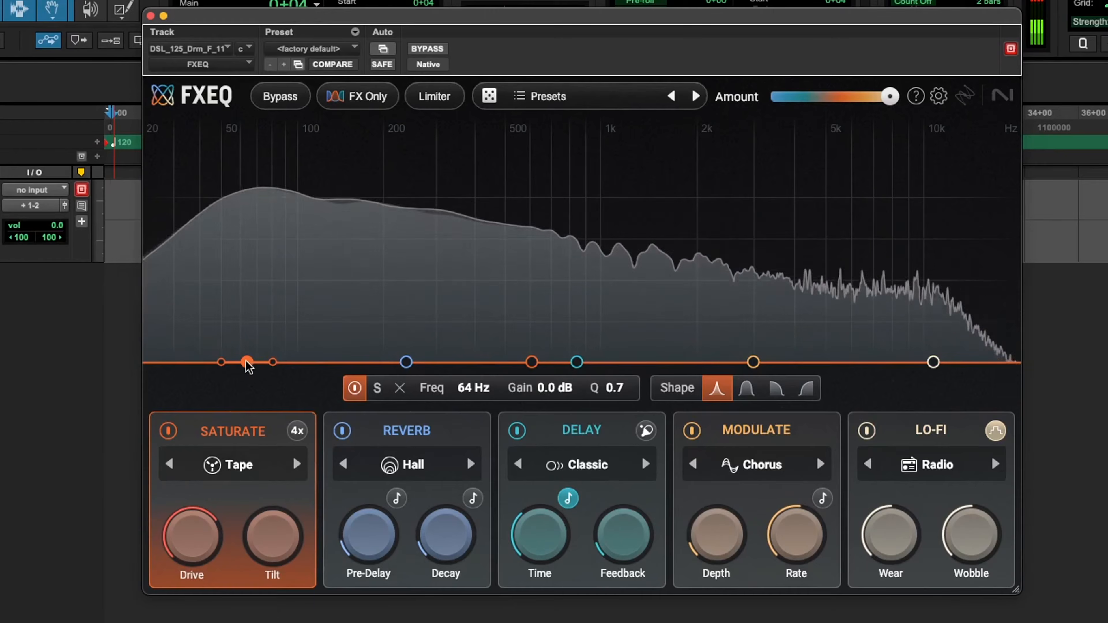
# - Set the low Saturate node to about 82 Hz, 6.0 dB and the other to about 5144 Hz, 3.3 dB, both with Q 0.2
pyautogui.moveTo(247, 362); pyautogui.dragTo(268, 112)
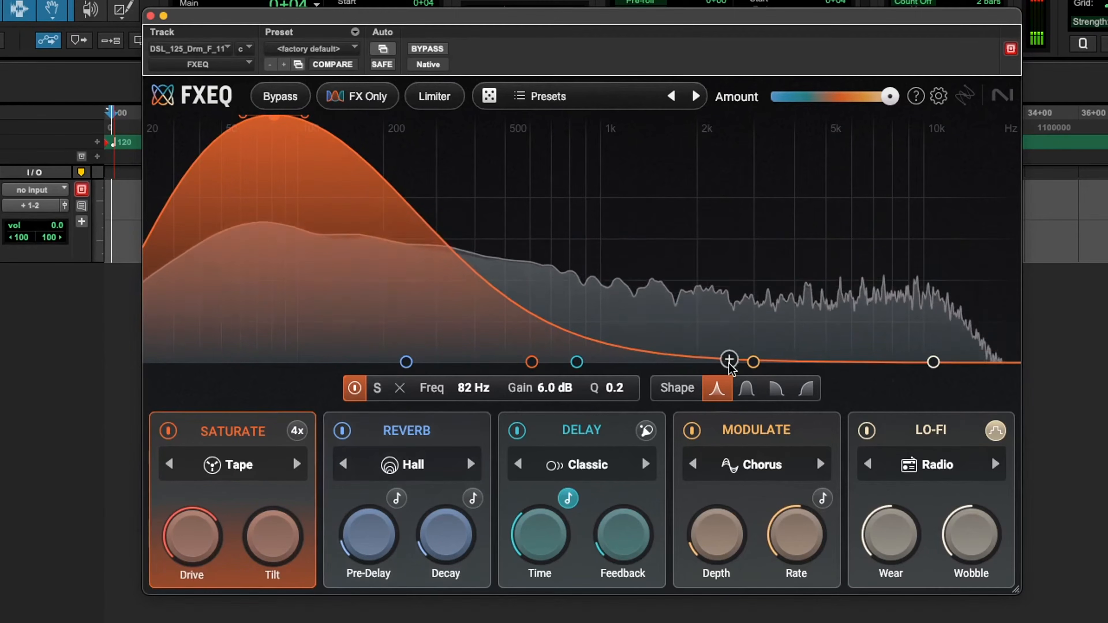
pyautogui.click(532, 362)
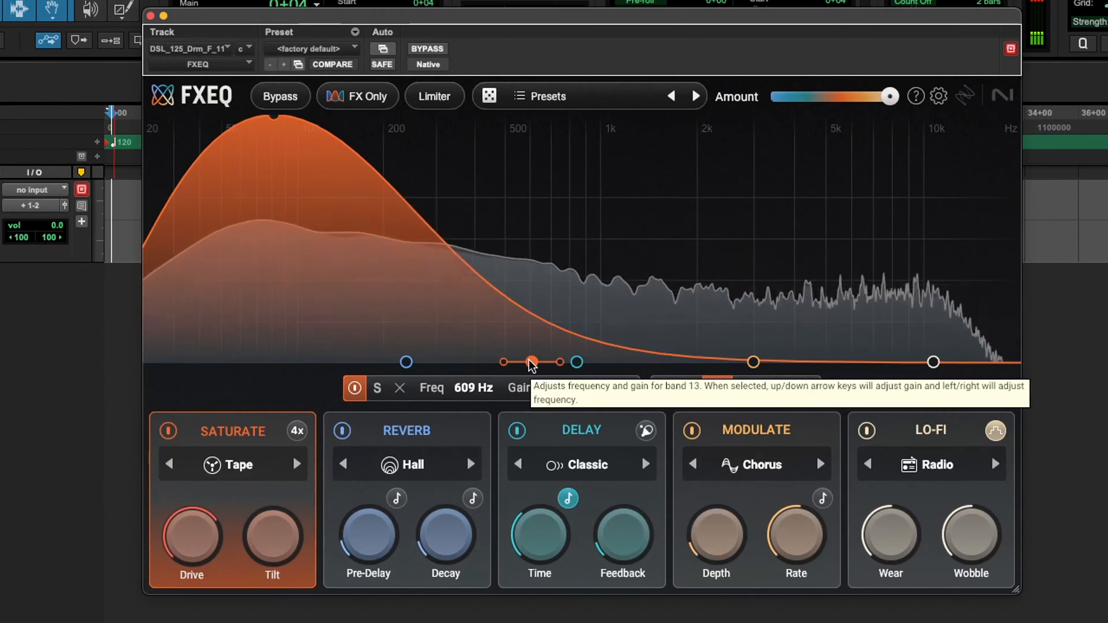
pyautogui.moveTo(531, 362); pyautogui.dragTo(841, 116)
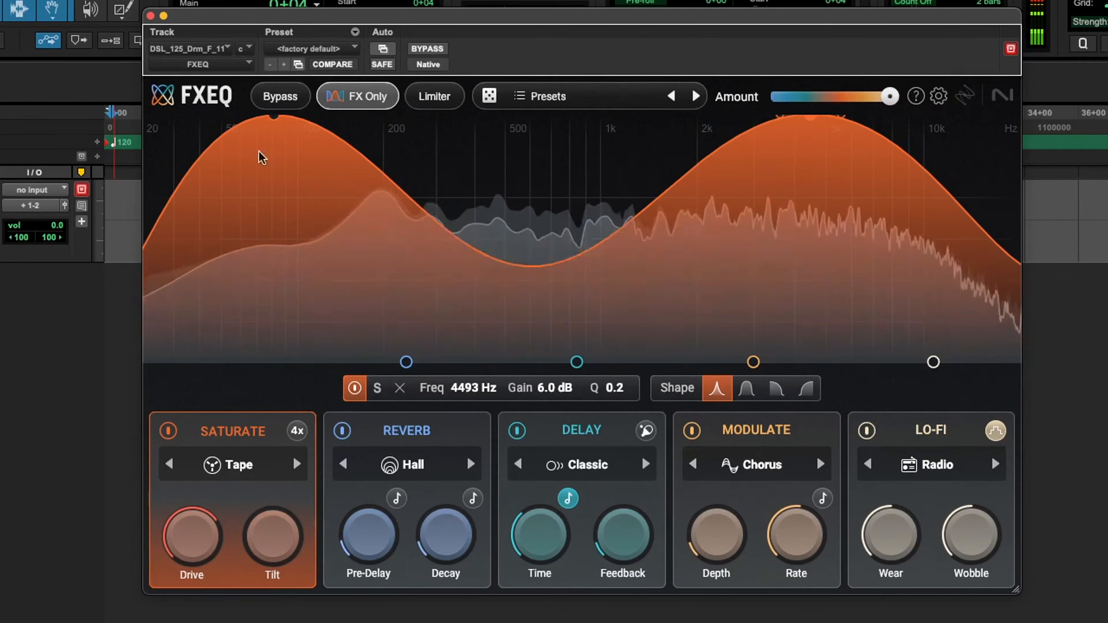
pyautogui.moveTo(812, 114); pyautogui.dragTo(831, 227)
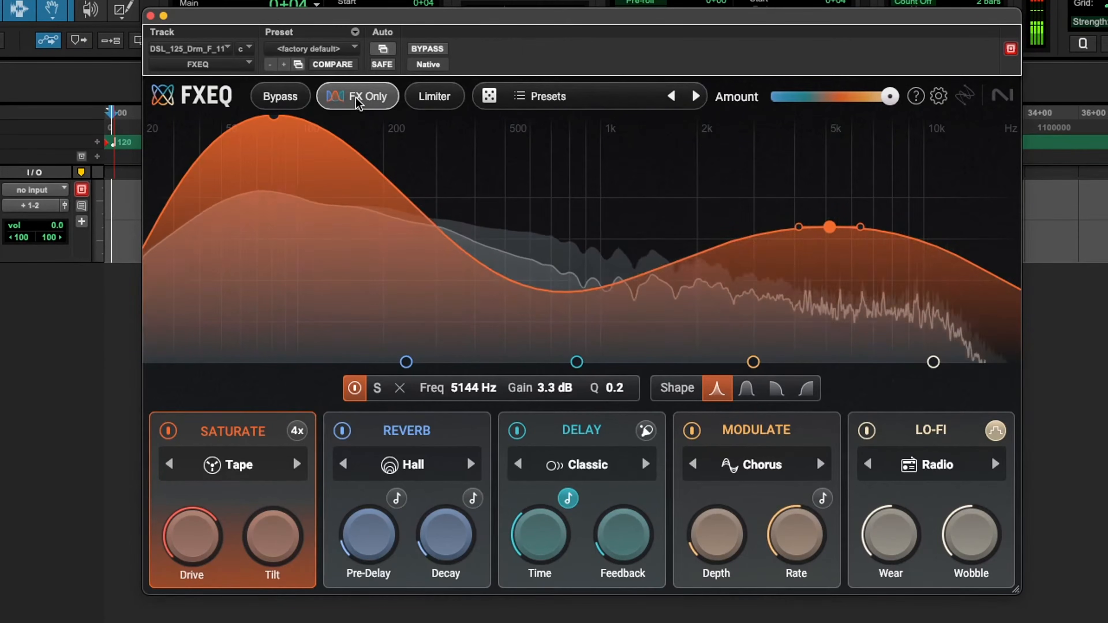
# - Turn the Saturate module off and select the Reverb module's node
pyautogui.click(172, 431)
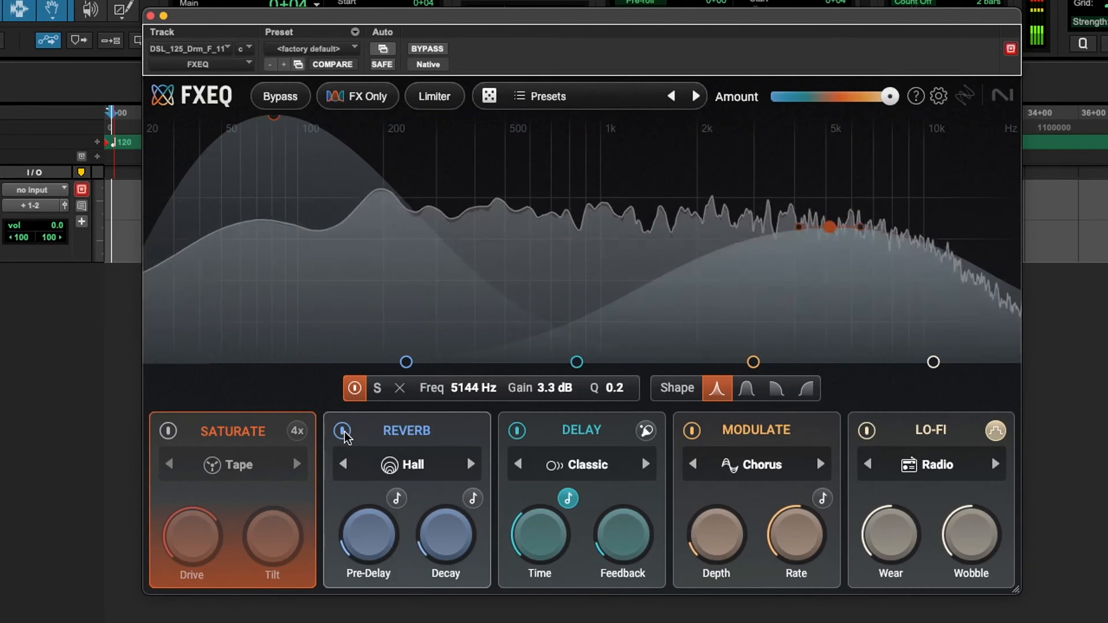
pyautogui.click(448, 423)
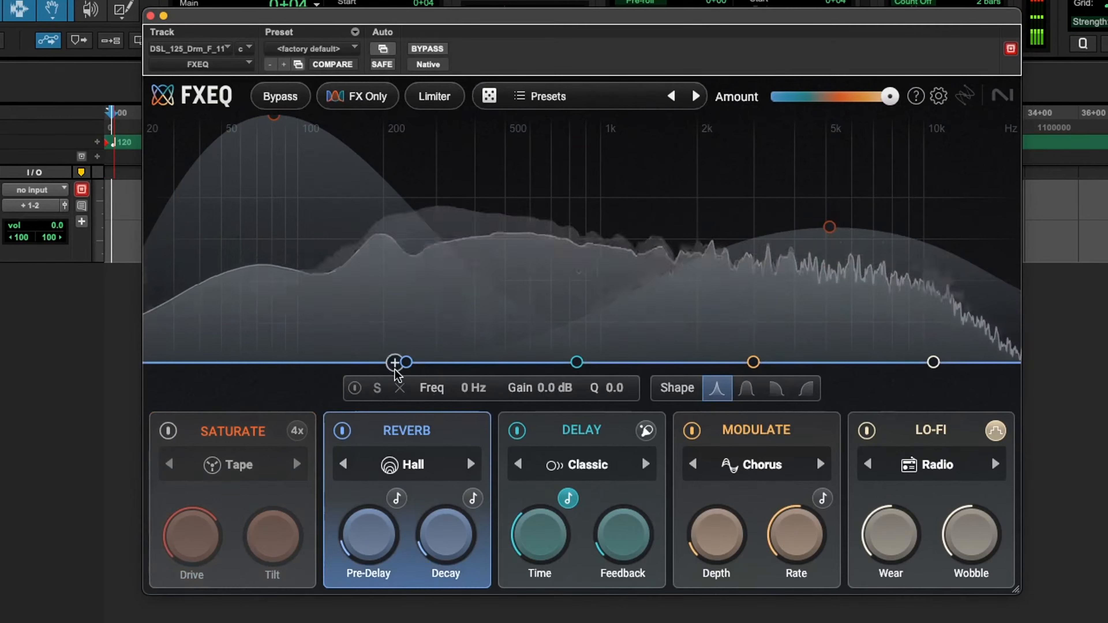
pyautogui.click(405, 361)
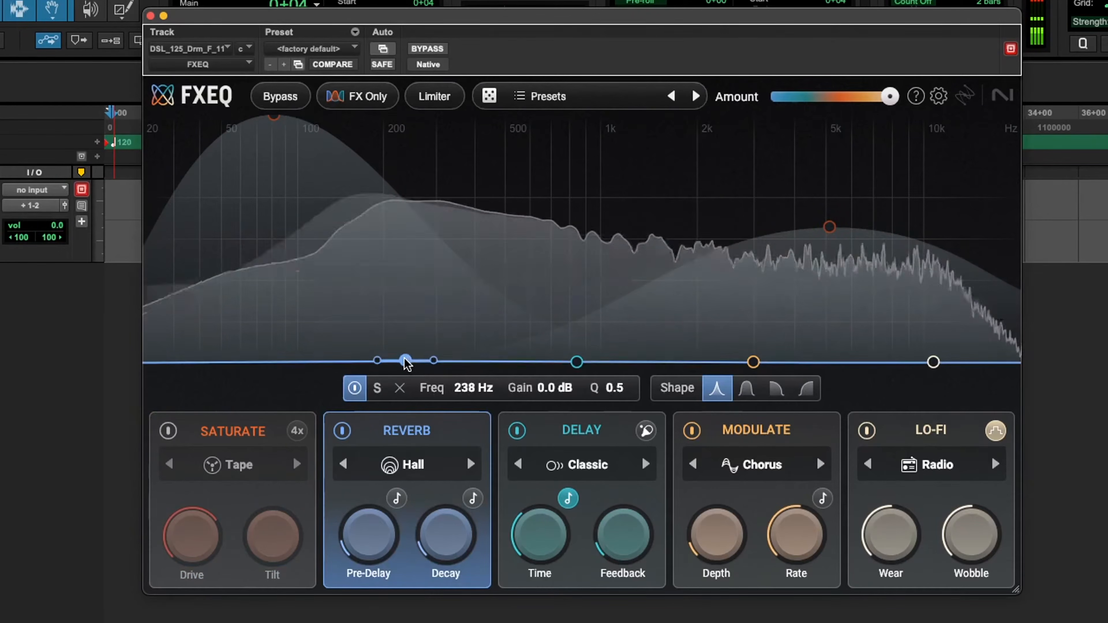
# - Change the Reverb type to Chamber and set its node to about 409 Hz with 3.0 dB gain
pyautogui.moveTo(405, 362); pyautogui.dragTo(357, 349)
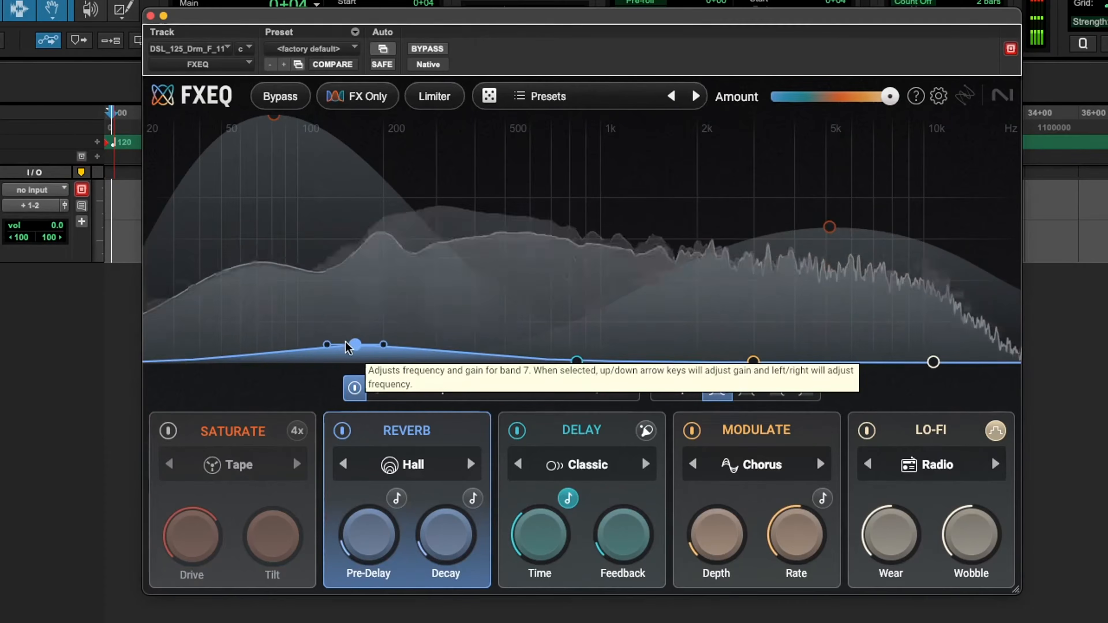
pyautogui.moveTo(345, 341); pyautogui.dragTo(352, 253)
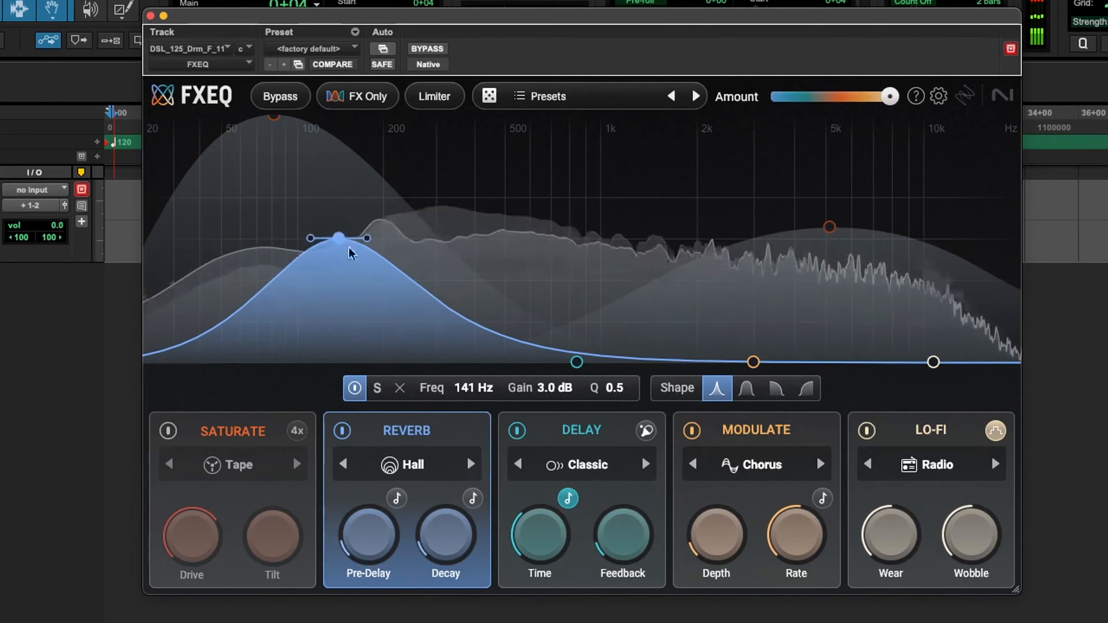
pyautogui.click(471, 464)
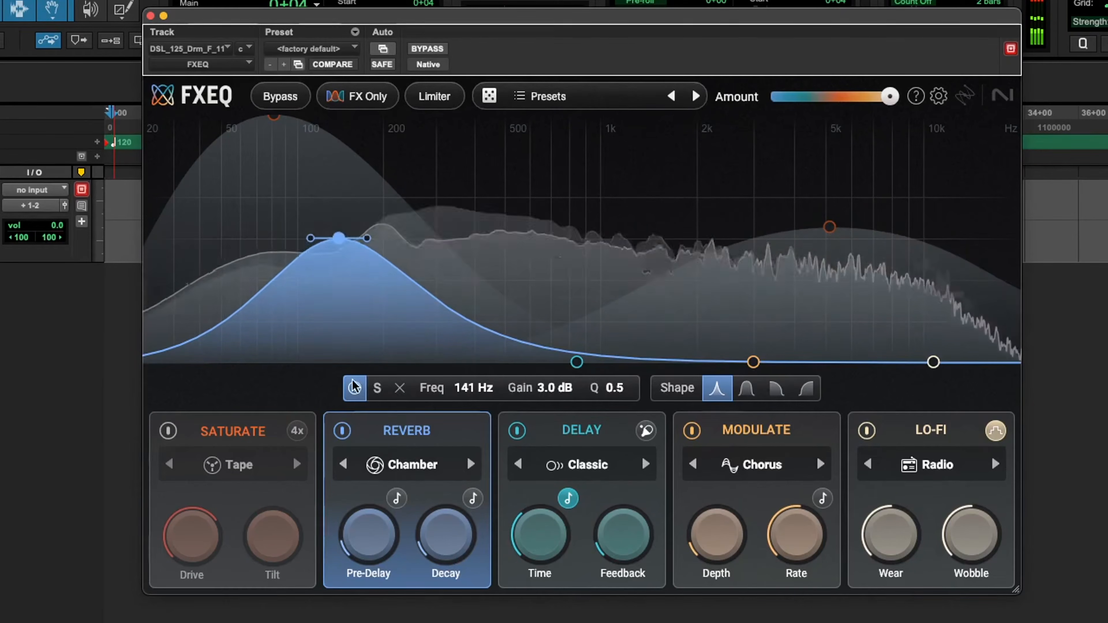
pyautogui.moveTo(367, 238); pyautogui.dragTo(479, 237)
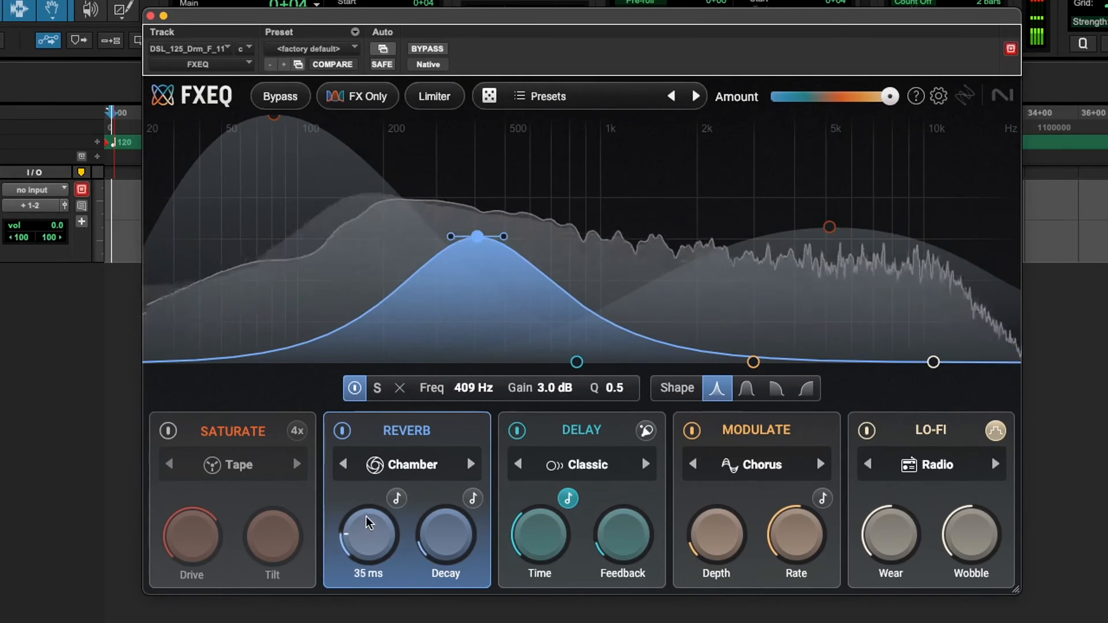
# - Try different Reverb timings, then set Pre-Delay to about 19 ms and Decay to about 0.52 s
pyautogui.moveTo(364, 526); pyautogui.dragTo(370, 486)
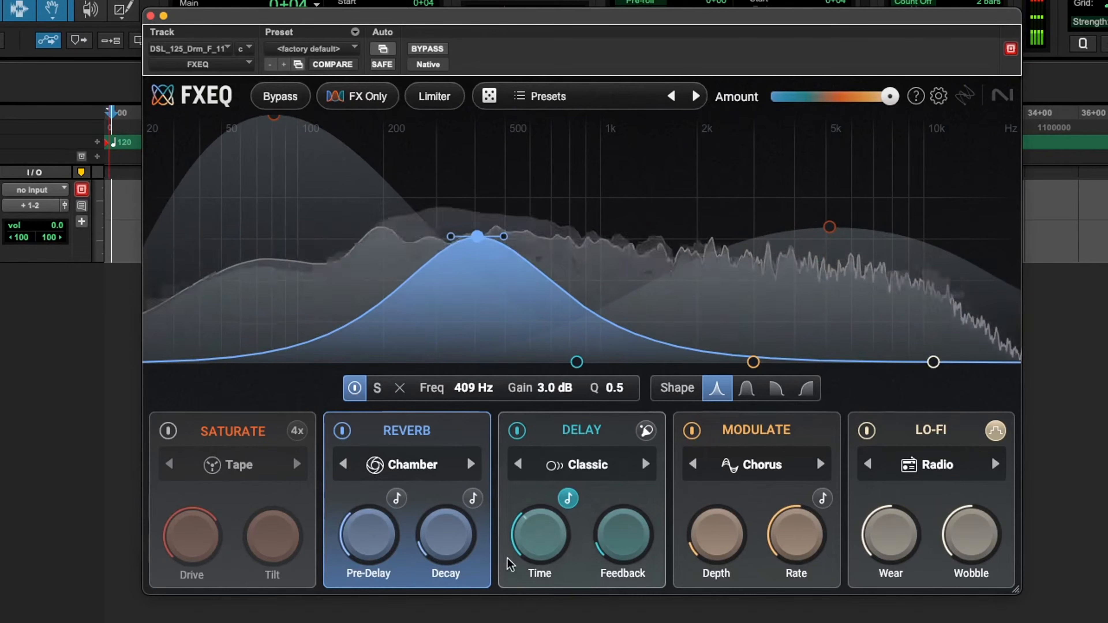
pyautogui.moveTo(432, 535); pyautogui.dragTo(484, 337)
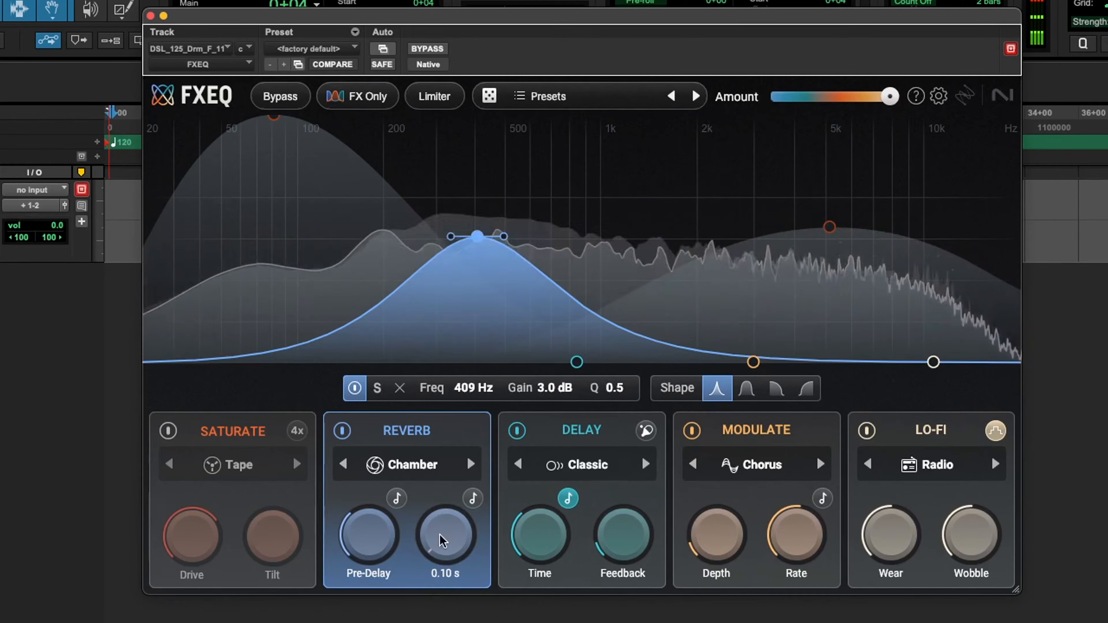
pyautogui.moveTo(441, 535); pyautogui.dragTo(439, 539)
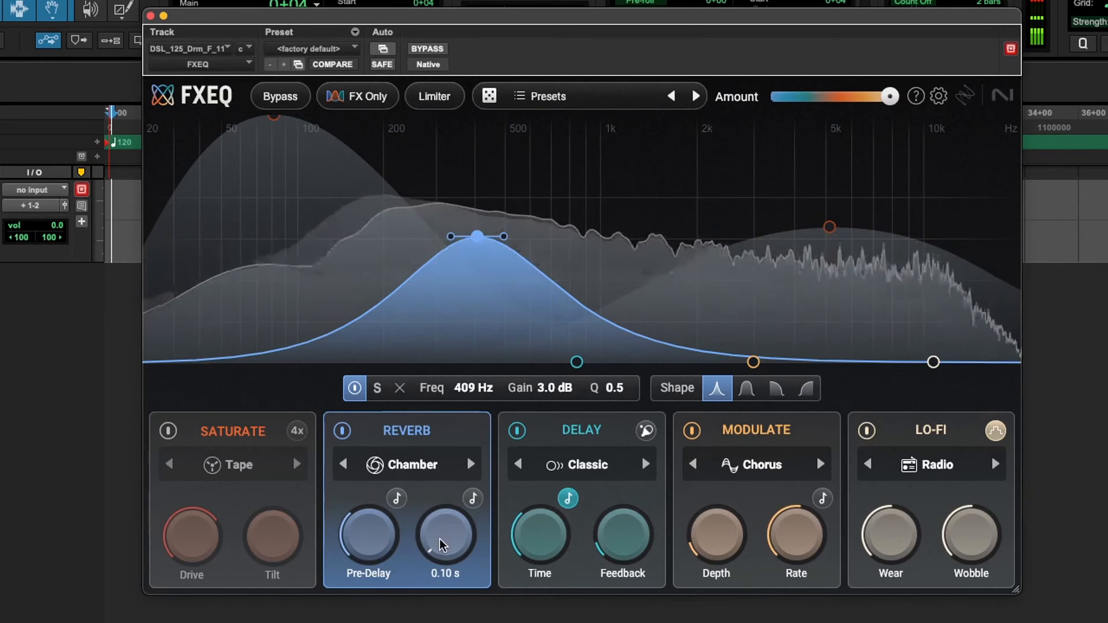
pyautogui.moveTo(369, 531); pyautogui.dragTo(351, 610)
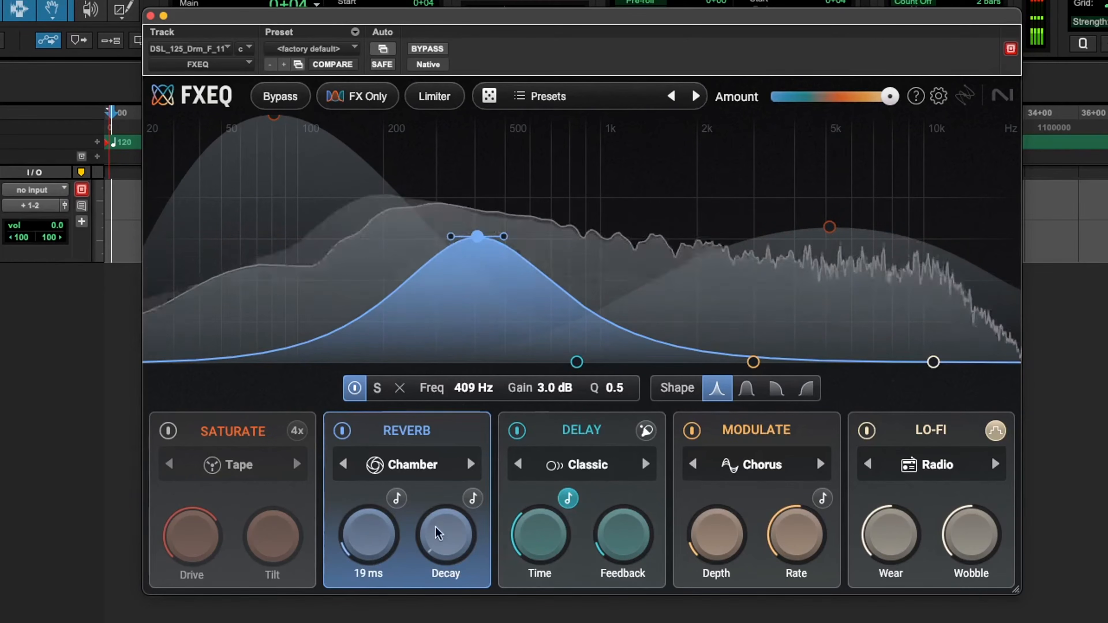
pyautogui.moveTo(469, 527); pyautogui.dragTo(466, 523)
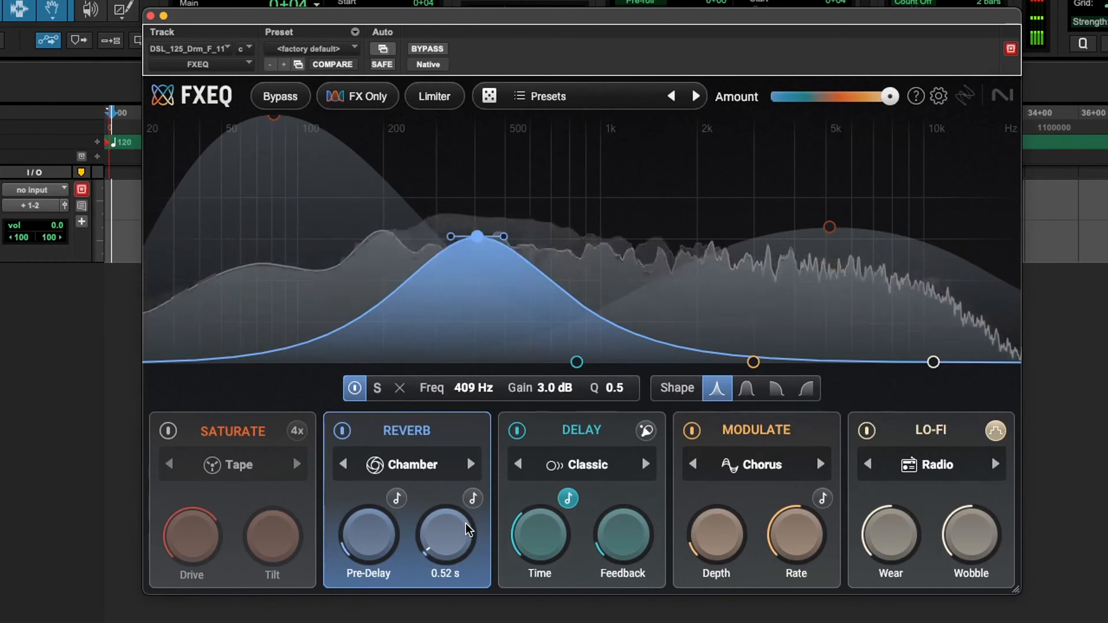
pyautogui.moveTo(373, 517); pyautogui.dragTo(373, 520)
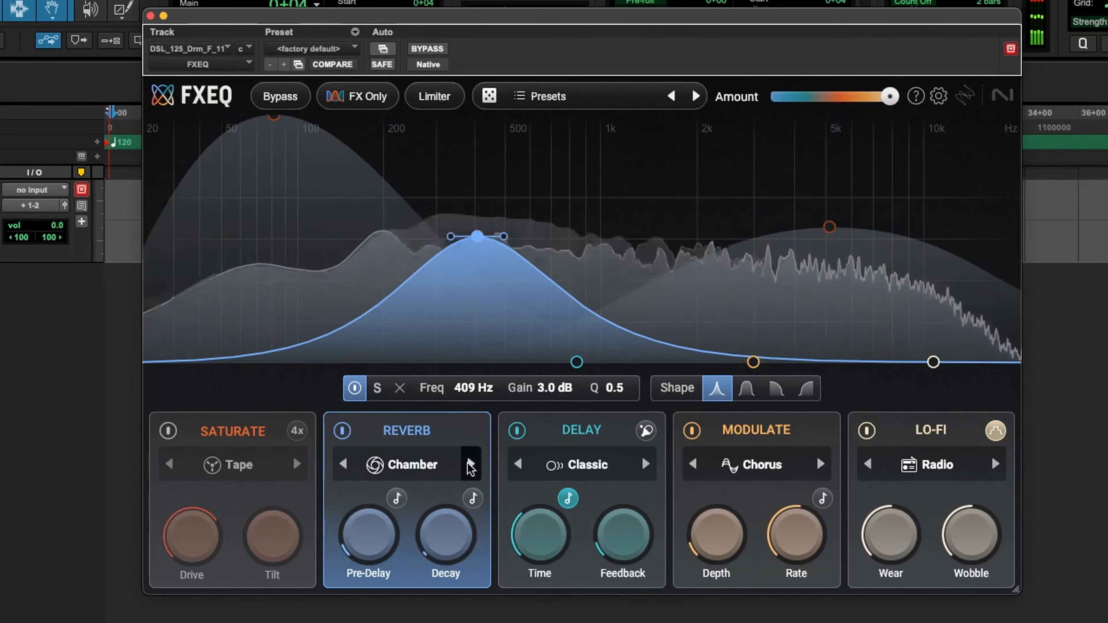
# - Turn the Reverb off and set the Delay node to about 605 Hz with 5.2 dB gain and a wide Q of 0.1
pyautogui.click(342, 431)
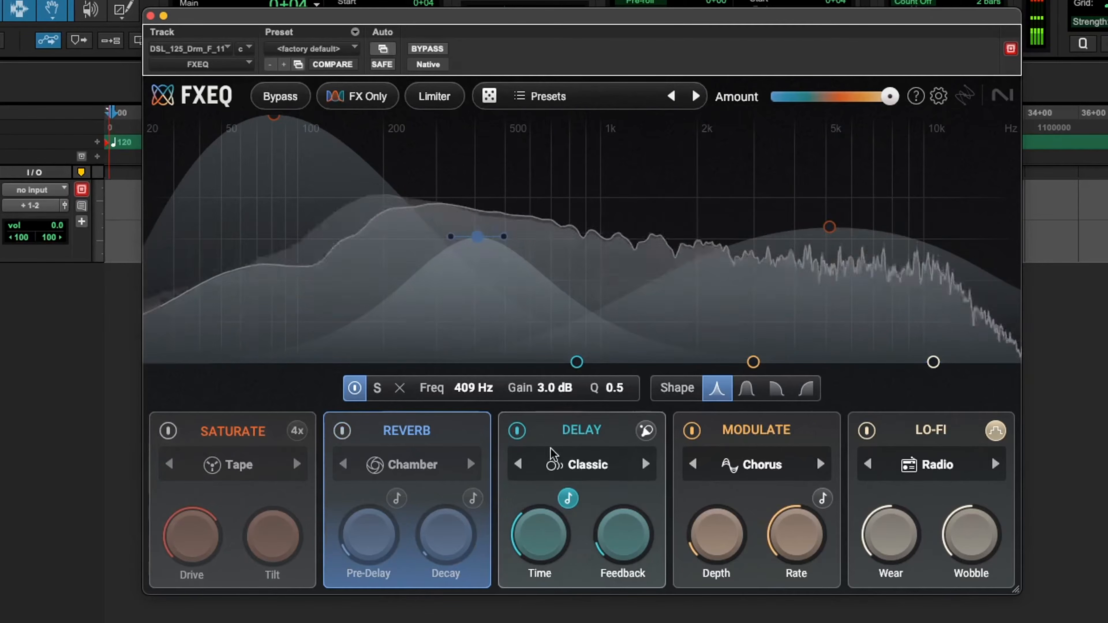
pyautogui.click(517, 431)
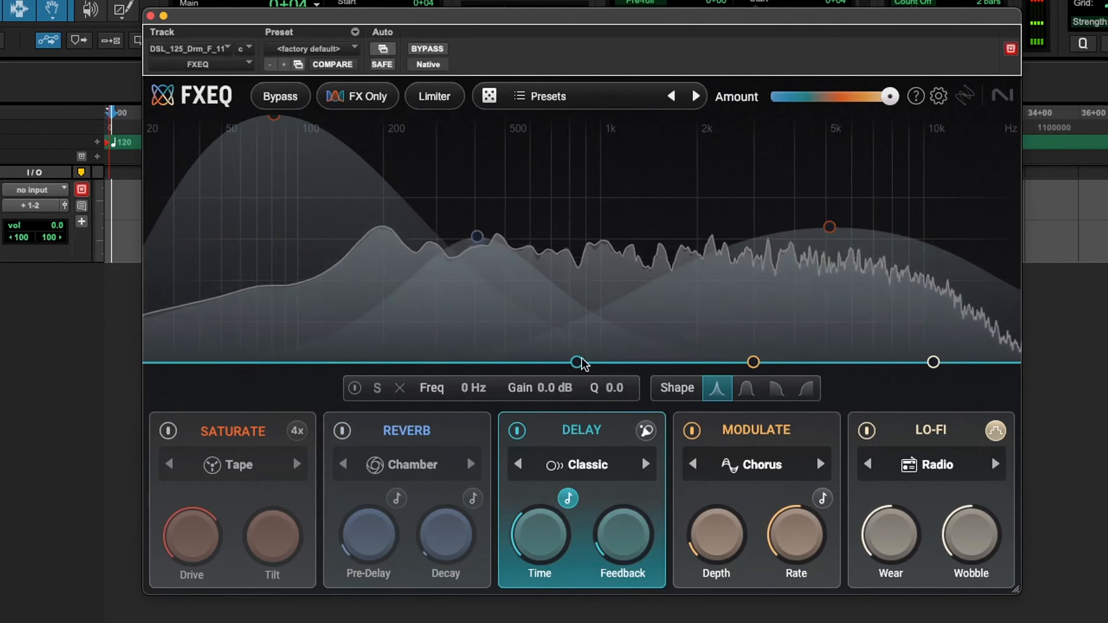
pyautogui.moveTo(577, 362); pyautogui.dragTo(677, 179)
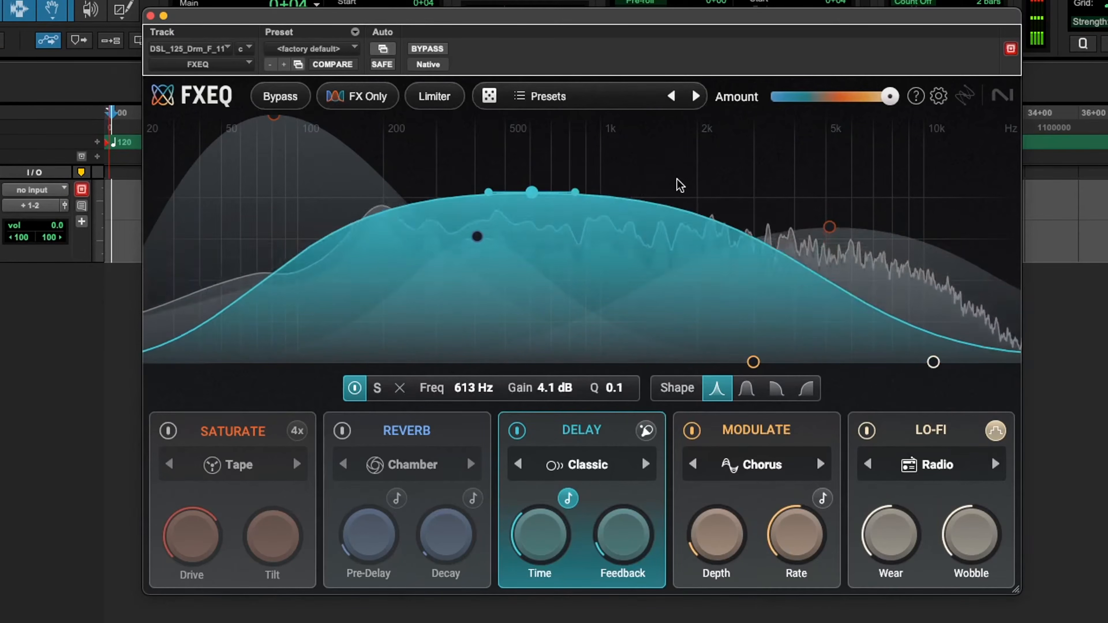
pyautogui.moveTo(593, 188); pyautogui.dragTo(565, 194)
pyautogui.moveTo(534, 140)
pyautogui.mouseDown()
pyautogui.moveTo(548, 135)
pyautogui.moveTo(524, 145)
pyautogui.mouseUp()
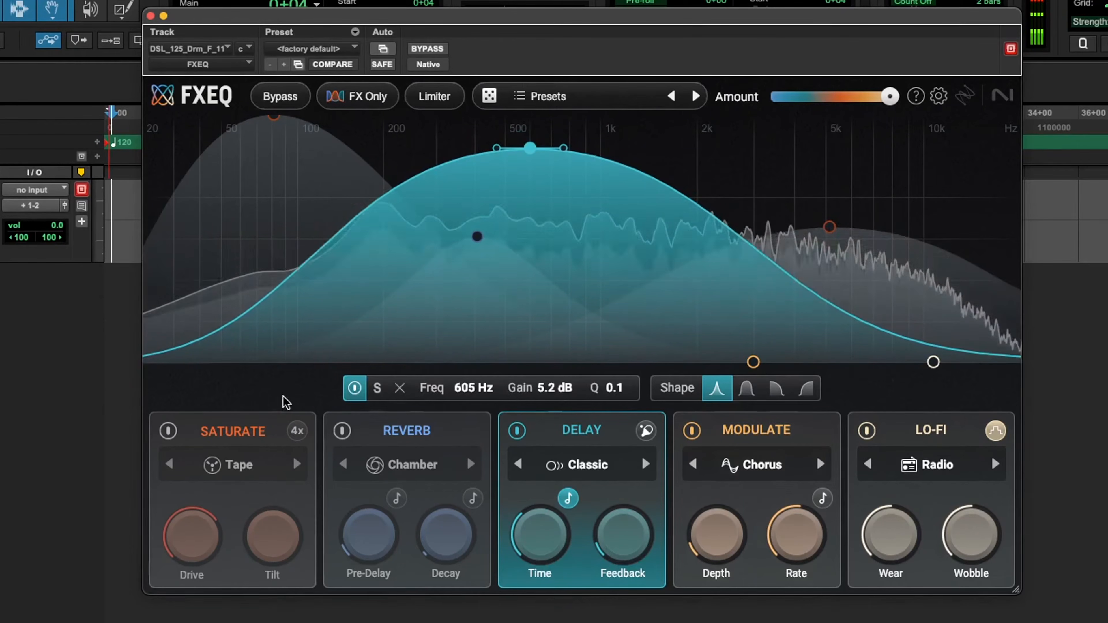
# - Solo the Delay node, move it to about 687 Hz with 5.3 dB gain, and switch solo off again
pyautogui.click(377, 388)
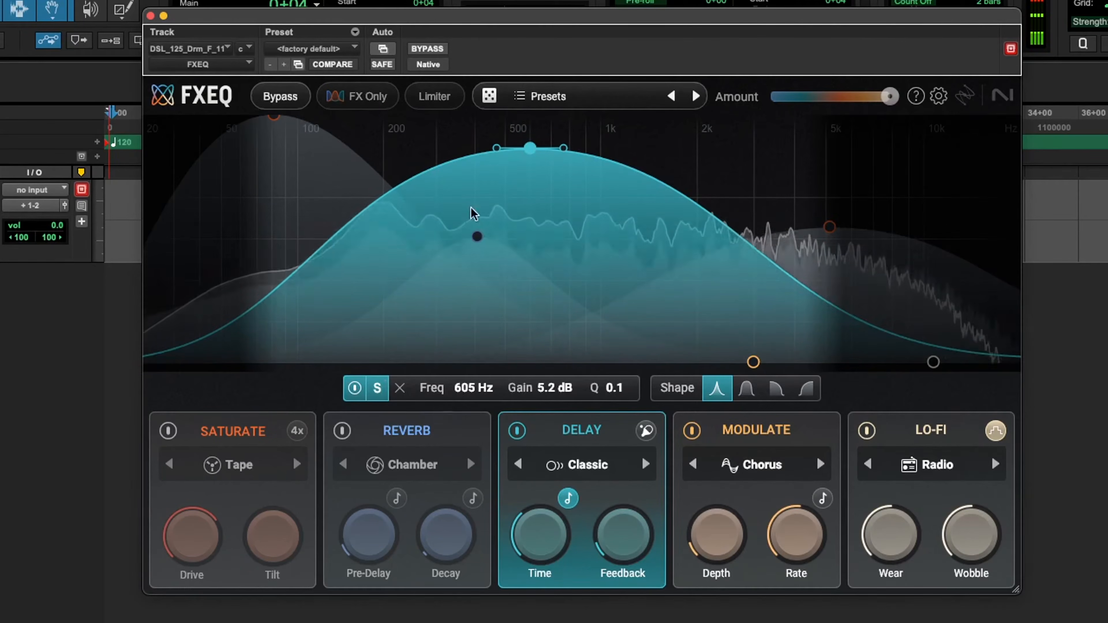
pyautogui.moveTo(530, 147); pyautogui.dragTo(547, 141)
pyautogui.click(377, 388)
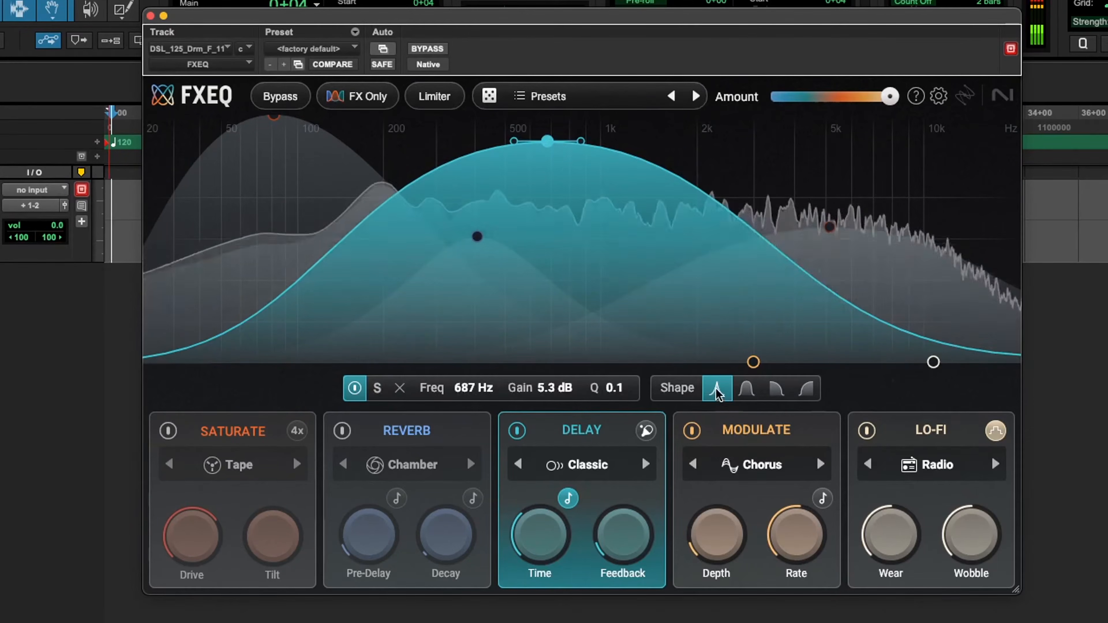
# - Try the flat-topped and low-shelf shapes on the Delay node, moving it to about 665 Hz with 5.1 dB gain
pyautogui.click(747, 389)
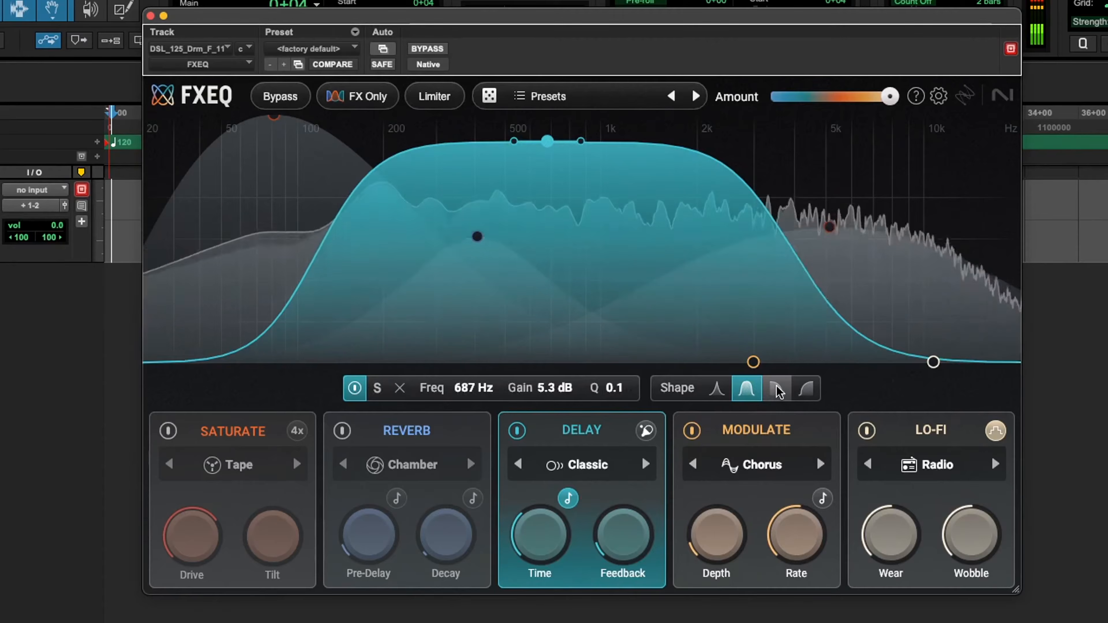
pyautogui.click(776, 390)
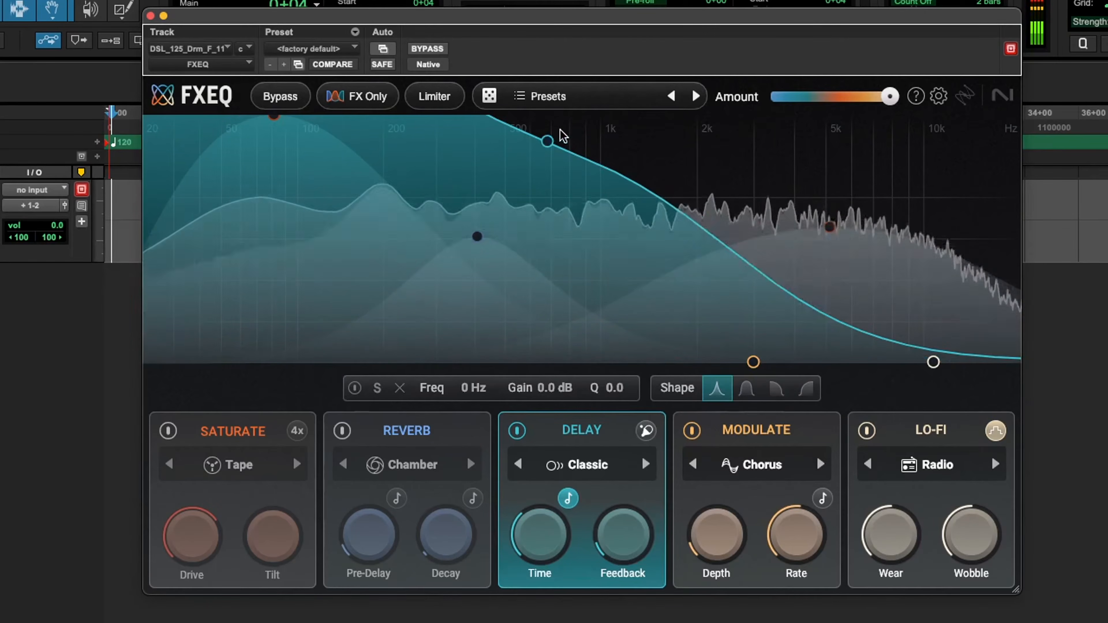
pyautogui.moveTo(547, 141)
pyautogui.mouseDown()
pyautogui.moveTo(531, 153)
pyautogui.moveTo(542, 152)
pyautogui.mouseUp()
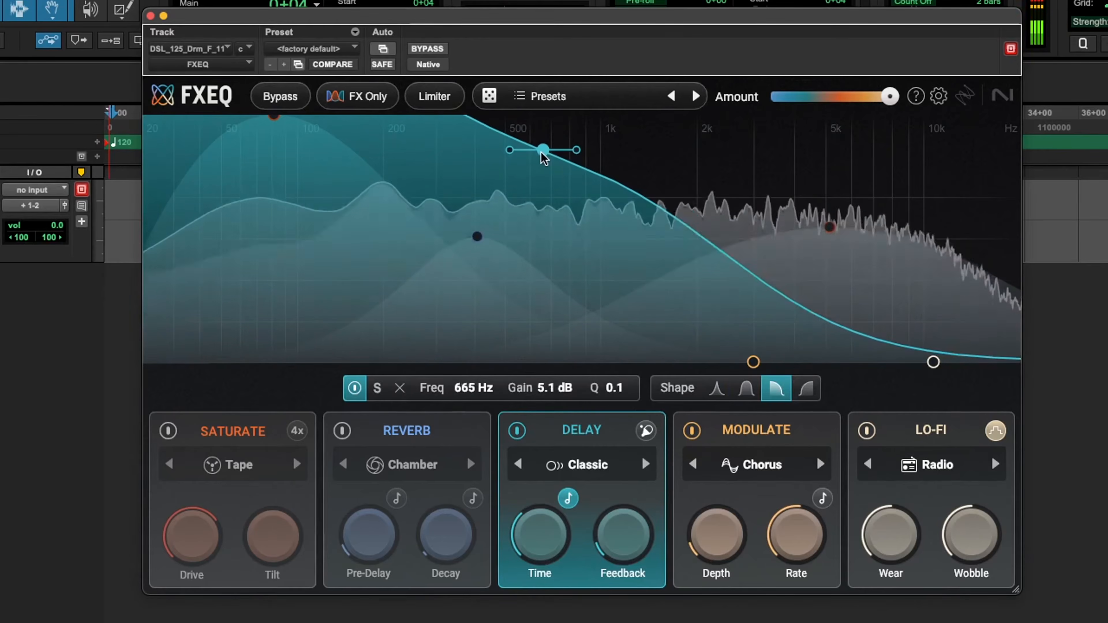
# - Try the Delay node's high-shelf shape at about 2412 Hz and 4.2 dB, then give it the flat-topped shape with a narrower bandwidth
pyautogui.click(805, 388)
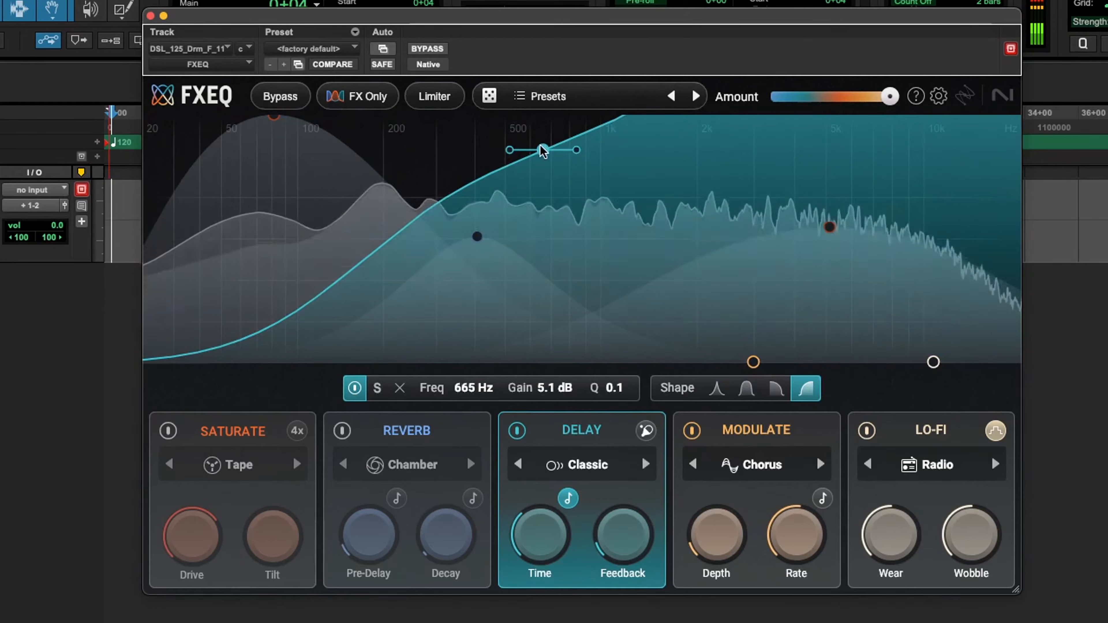
pyautogui.moveTo(543, 151); pyautogui.dragTo(732, 183)
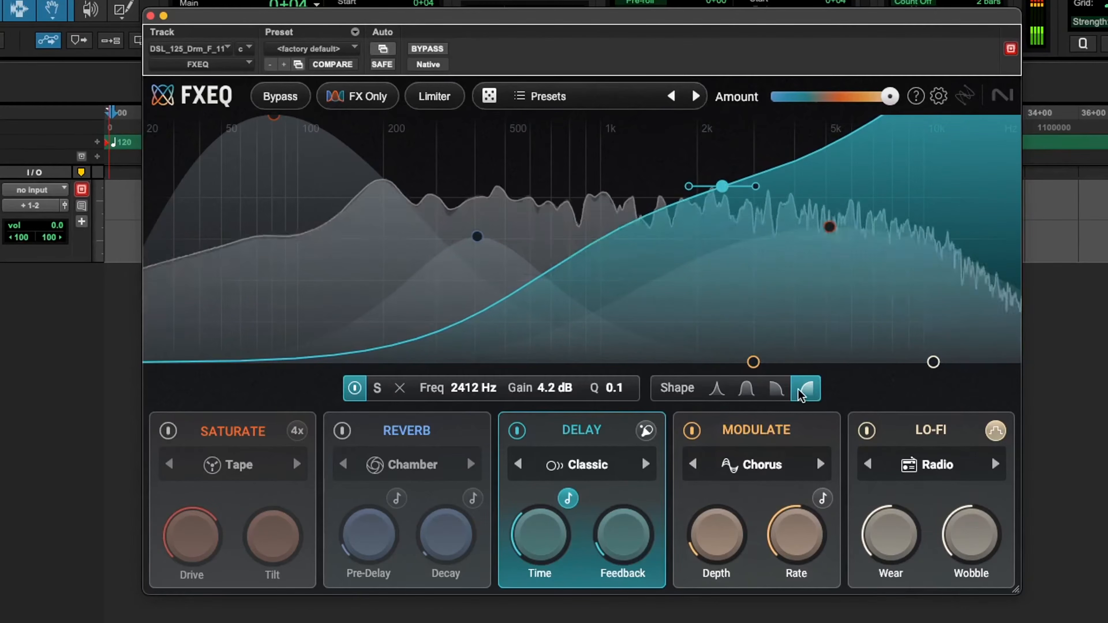
pyautogui.click(745, 388)
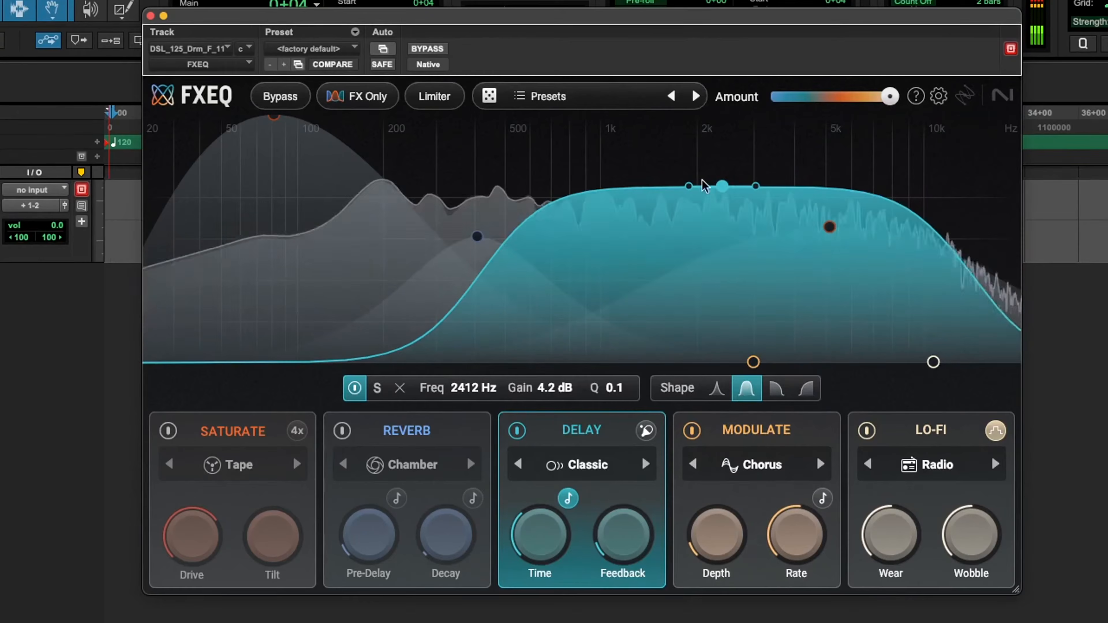
pyautogui.moveTo(752, 186)
pyautogui.mouseDown()
pyautogui.moveTo(734, 186)
pyautogui.moveTo(748, 190)
pyautogui.mouseUp()
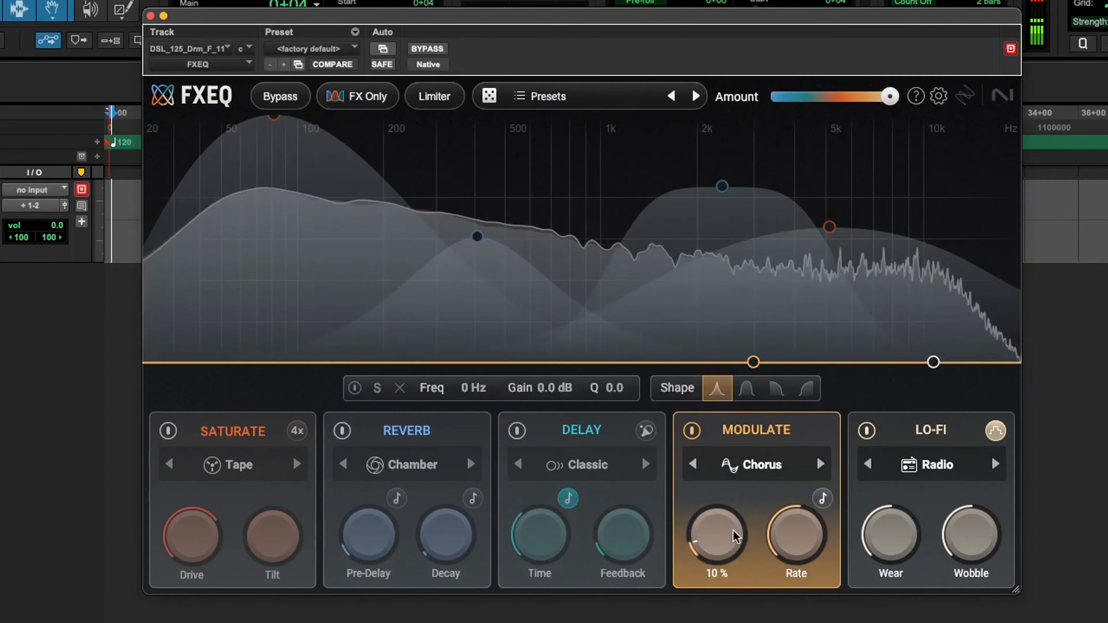
# - Set the Modulate module's Depth to about 38 %
pyautogui.moveTo(732, 531); pyautogui.dragTo(743, 473)
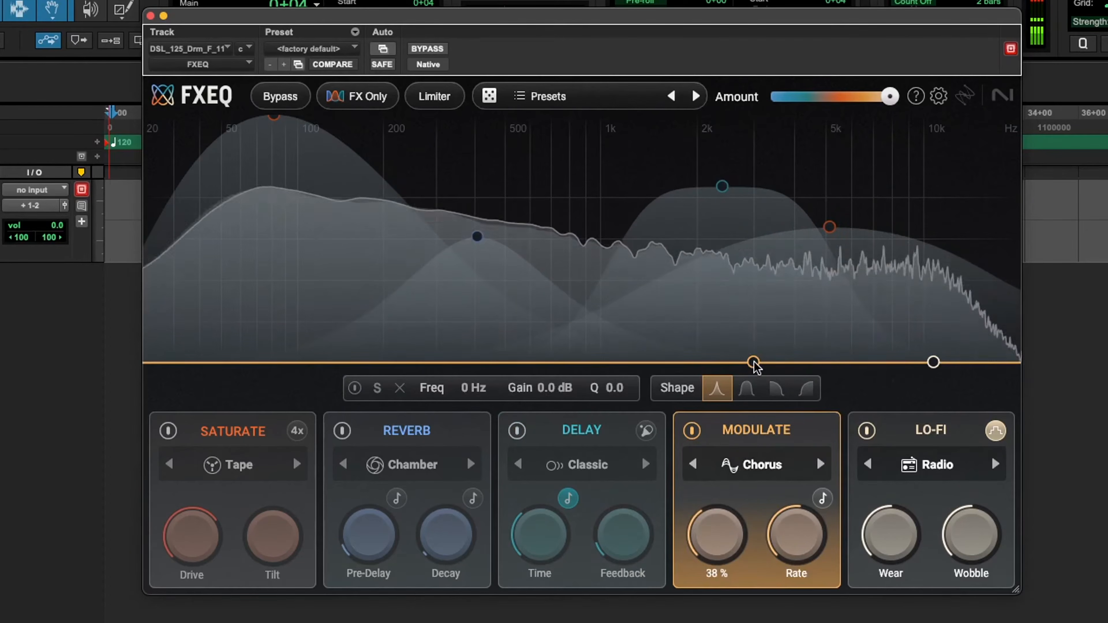
# - Raise the Modulate node into a broad bell at about 2137 Hz, 5.8 dB and Q 0.1, and set Rate to about 0.18 Hz
pyautogui.moveTo(754, 362); pyautogui.dragTo(746, 122)
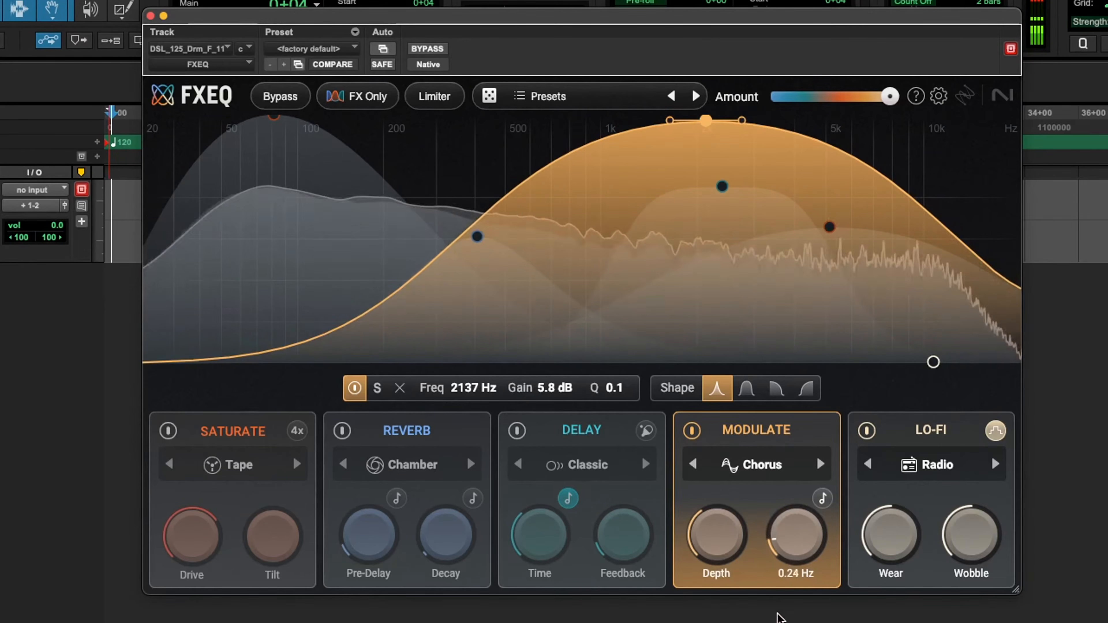
pyautogui.moveTo(778, 616); pyautogui.dragTo(775, 620)
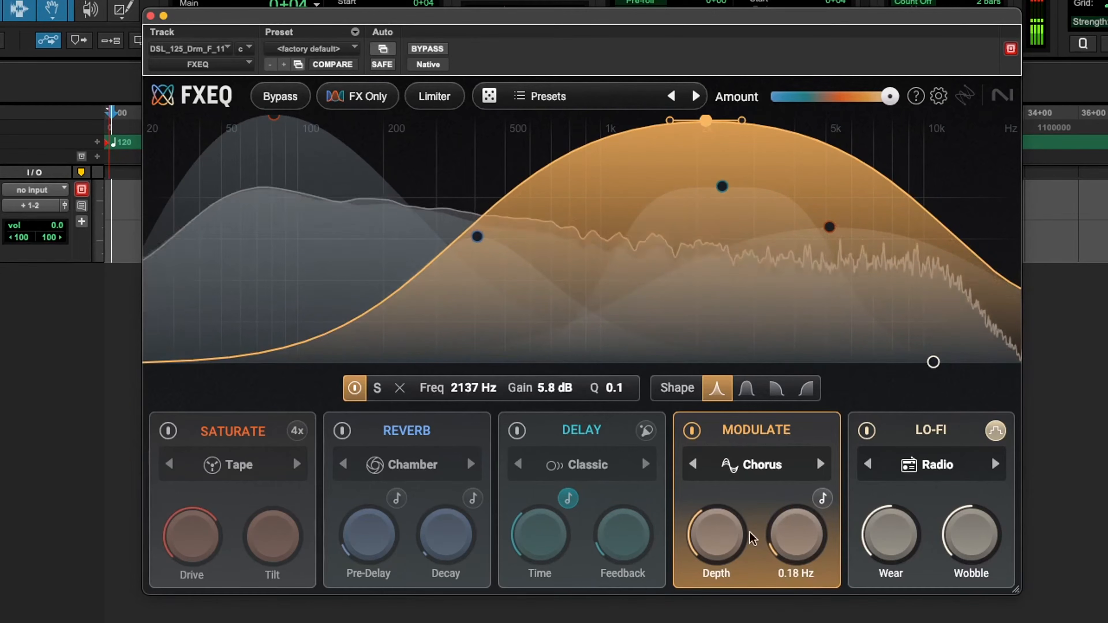
# - Compare the sound with Modulate switched off and on again, and move its node to about 2204 Hz with 5.7 dB gain
pyautogui.click(691, 431)
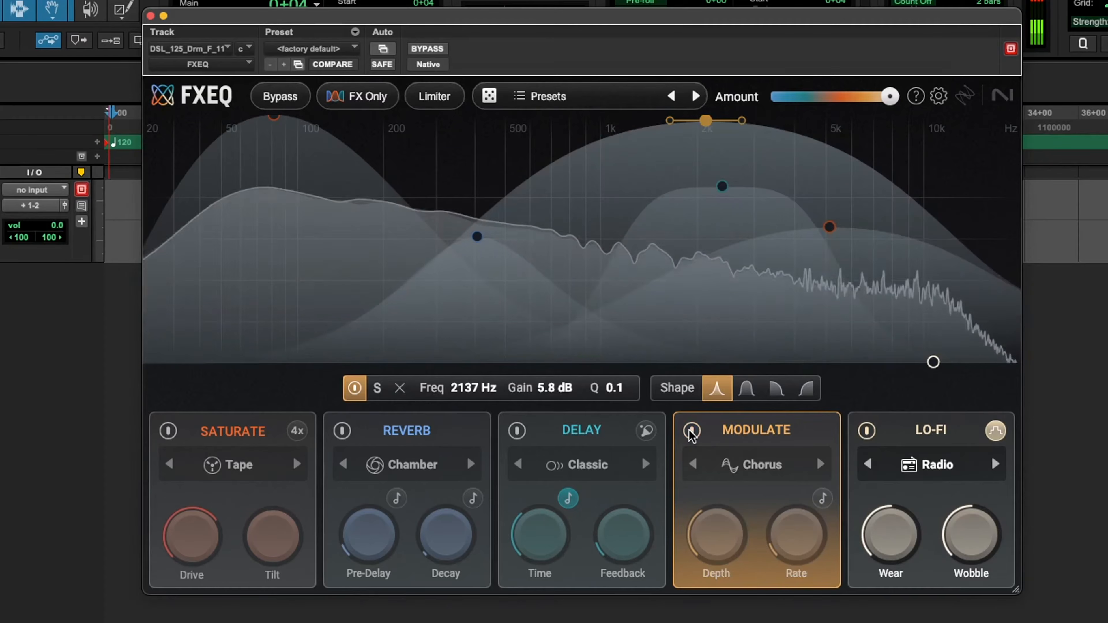
pyautogui.click(691, 431)
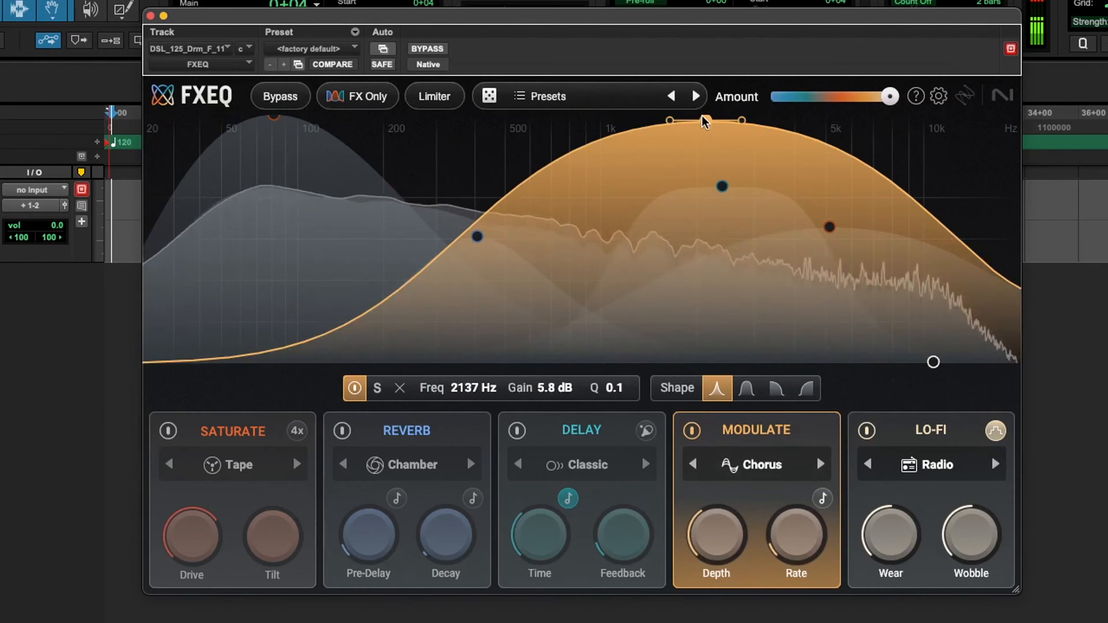
pyautogui.moveTo(706, 122); pyautogui.dragTo(710, 126)
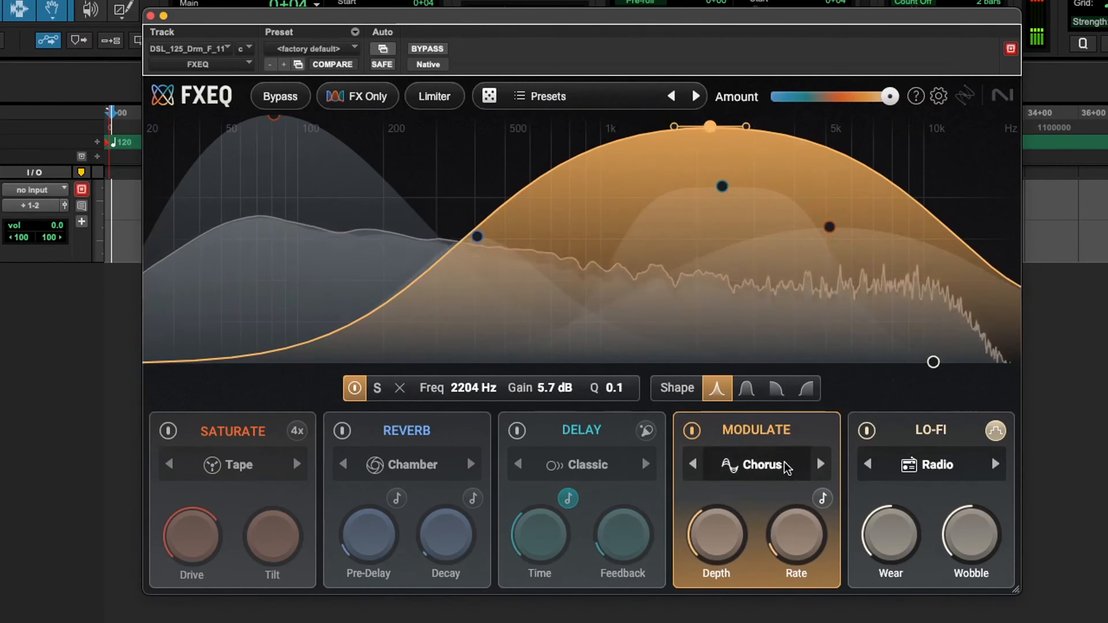
# - Try the Doubler mode in the Modulate module with a much higher Variation
pyautogui.click(819, 465)
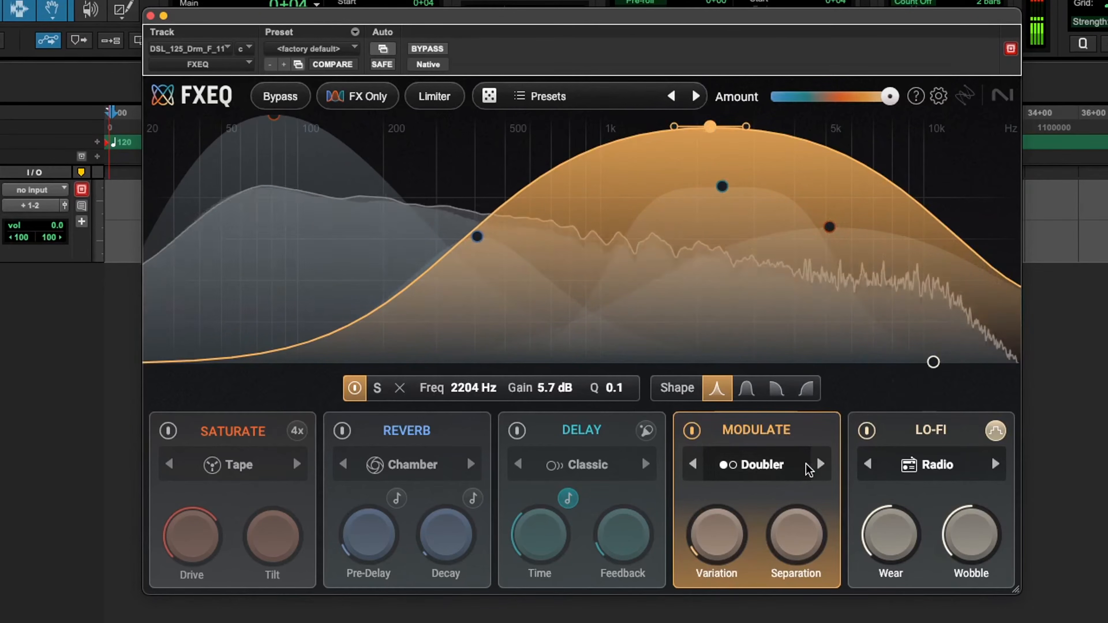
pyautogui.moveTo(720, 531)
pyautogui.moveTo(719, 531); pyautogui.dragTo(746, 355)
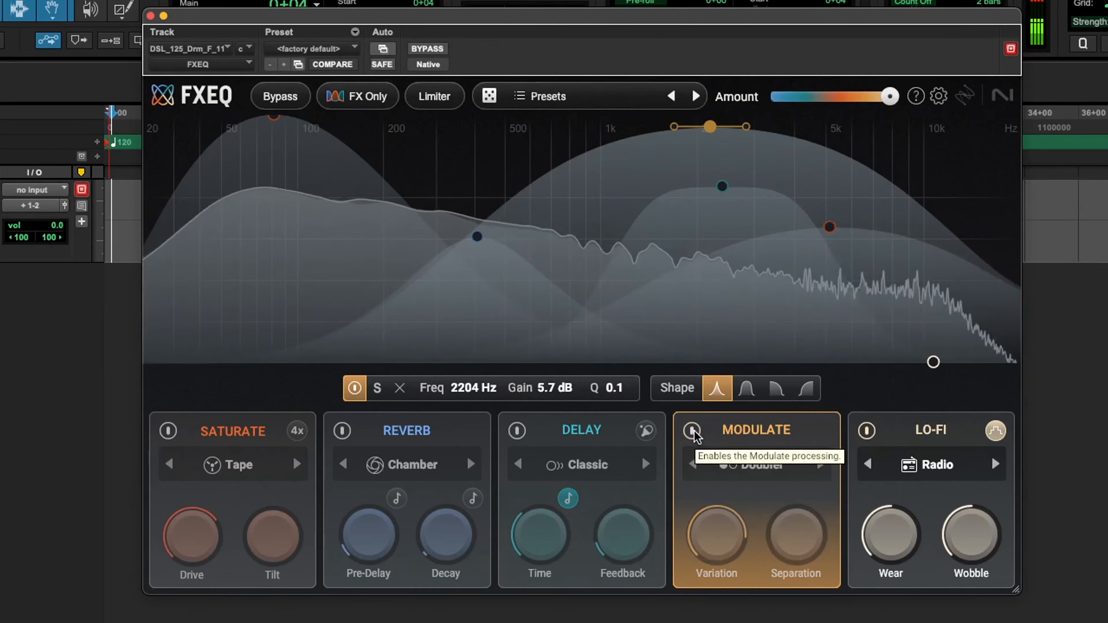
# - Change the Modulate module to Phaser mode and raise its Depth to the maximum
pyautogui.click(821, 465)
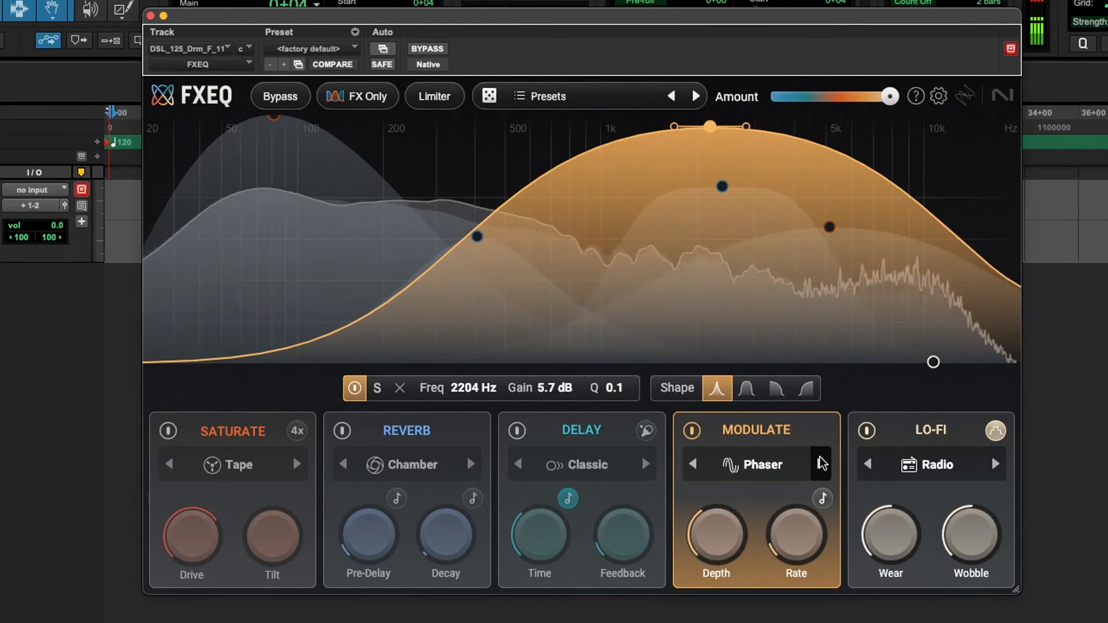
pyautogui.moveTo(711, 519); pyautogui.dragTo(727, 450)
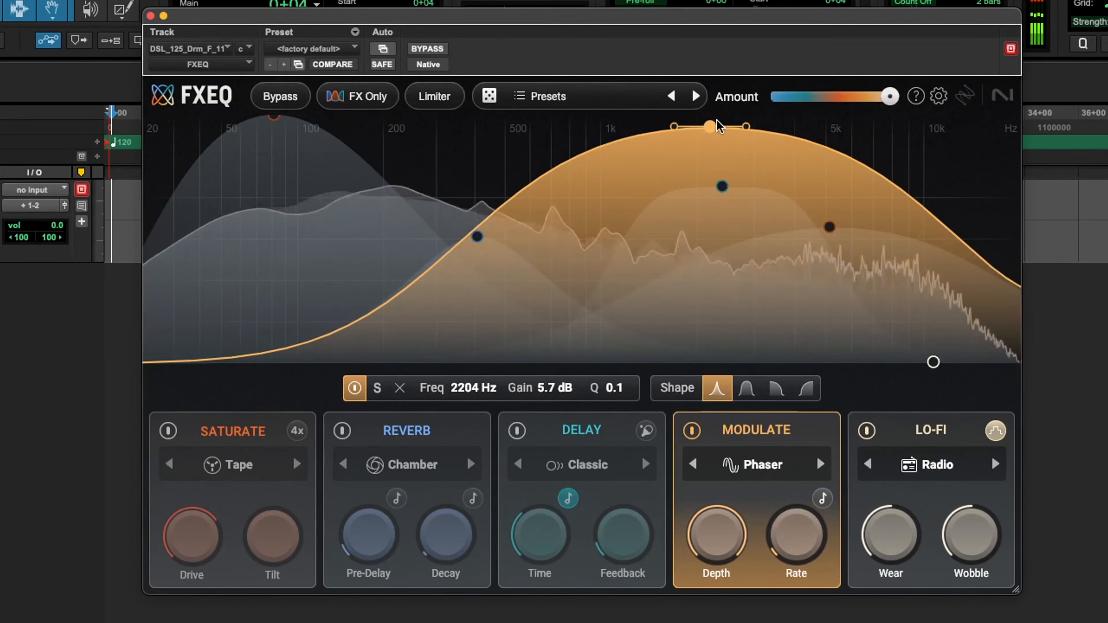
# - Shape two narrow Modulate peaks at about 676 Hz (5.7 dB, Q 5.9) and 1374 Hz (5.8 dB, Q 10.2)
pyautogui.moveTo(718, 127); pyautogui.dragTo(549, 125)
pyautogui.moveTo(737, 362); pyautogui.dragTo(777, 239)
pyautogui.moveTo(791, 187); pyautogui.dragTo(644, 121)
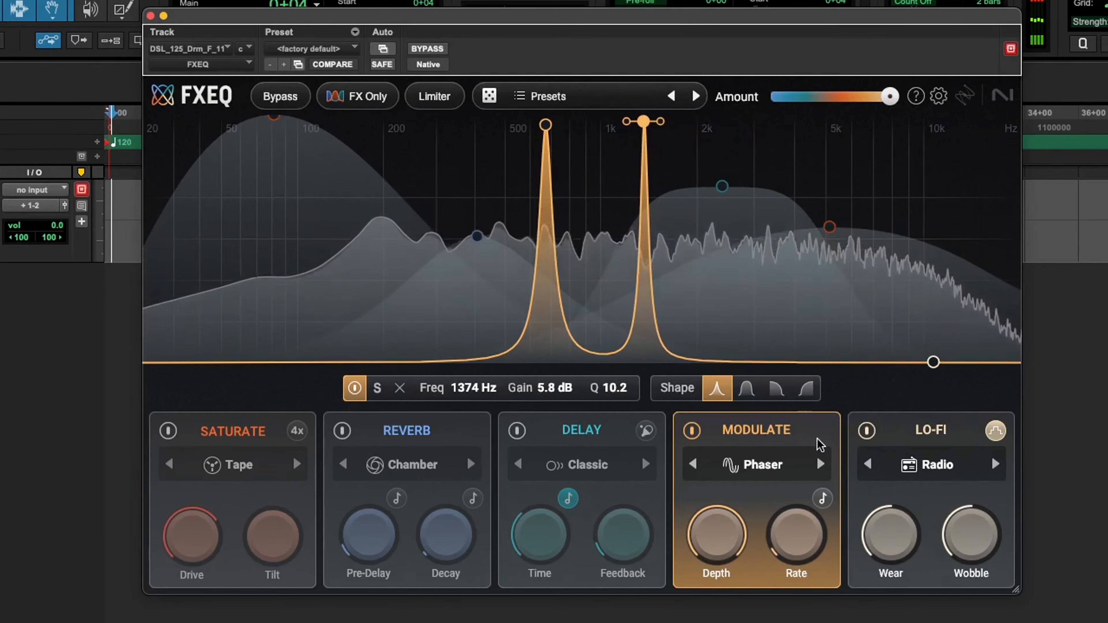
# - Change Modulate to Flanger mode, then widen the 676 Hz peak and move the second to about 5571 Hz, 5.3 dB and Q 0.7
pyautogui.moveTo(699, 530); pyautogui.dragTo(732, 507)
pyautogui.click(820, 464)
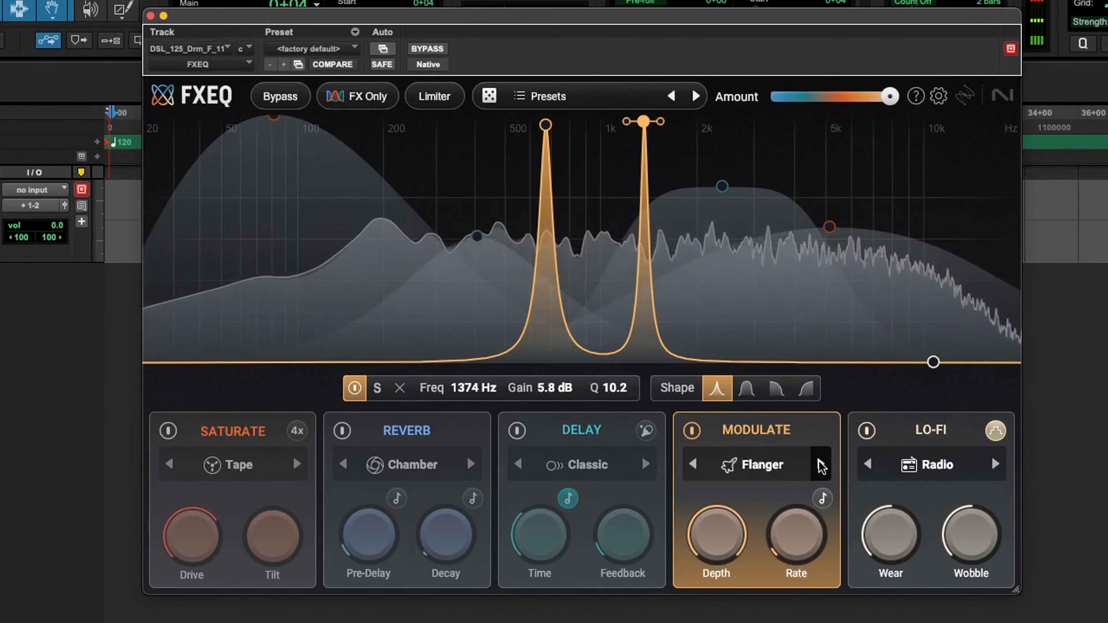
pyautogui.click(546, 125)
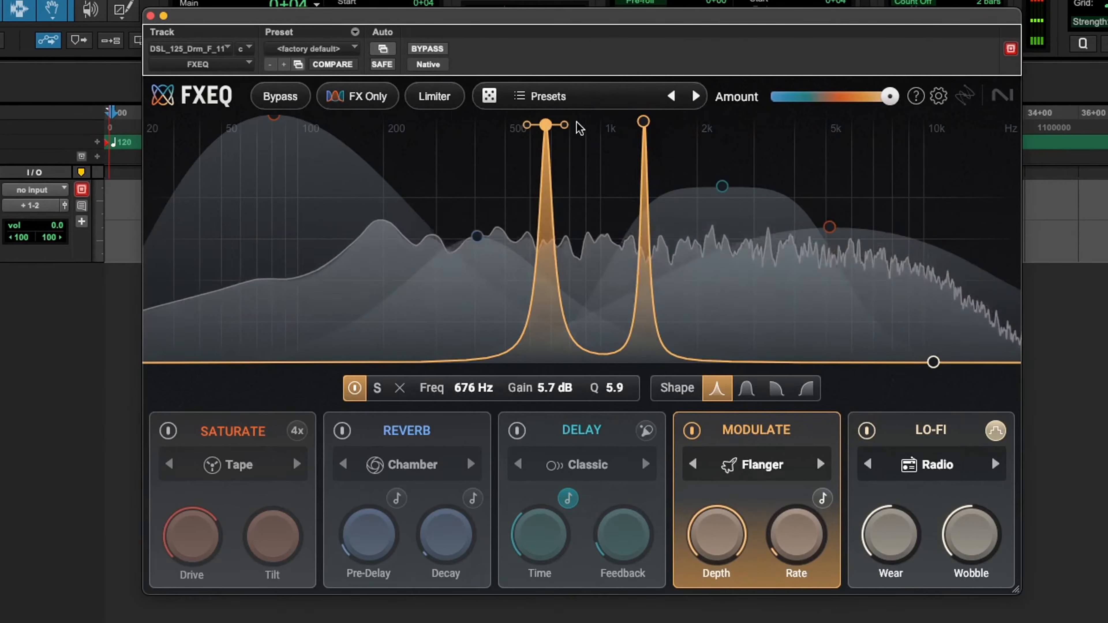
pyautogui.moveTo(567, 128); pyautogui.dragTo(854, 146)
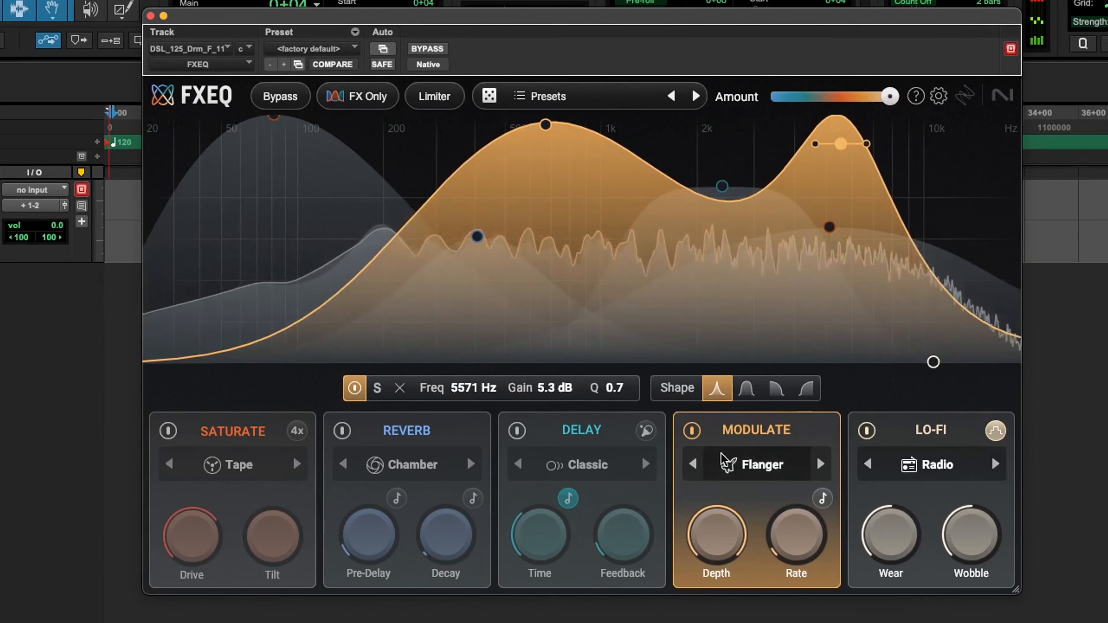
pyautogui.moveTo(790, 542); pyautogui.dragTo(807, 446)
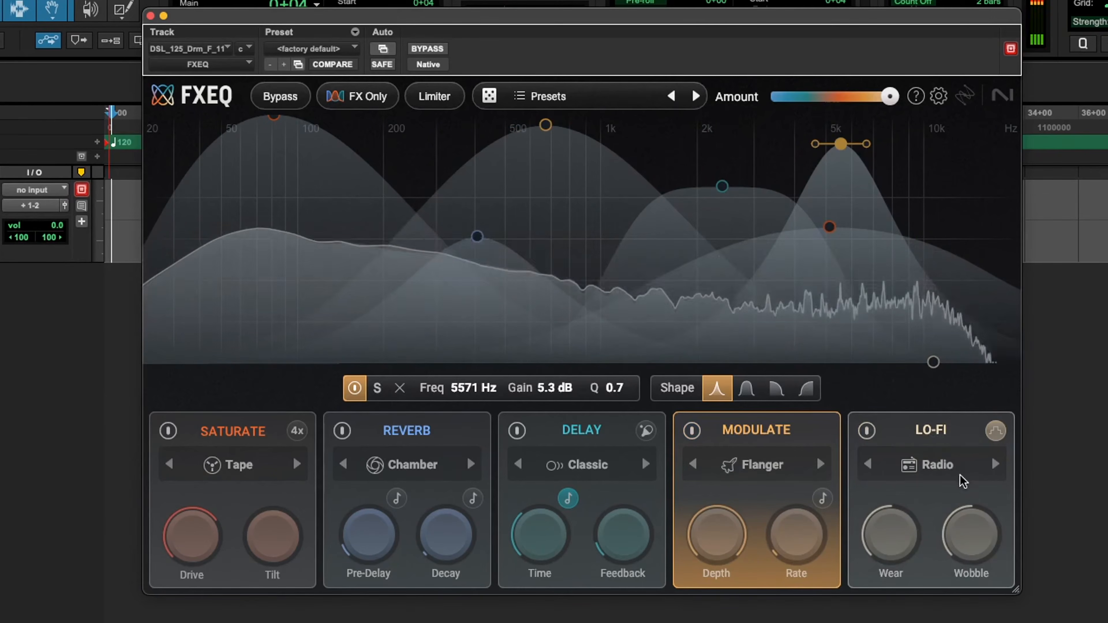
# - Give the Lo-Fi node the low-shelf shape and move it to about 1728 Hz with 4.6 dB gain and Q 0.1
pyautogui.click(886, 449)
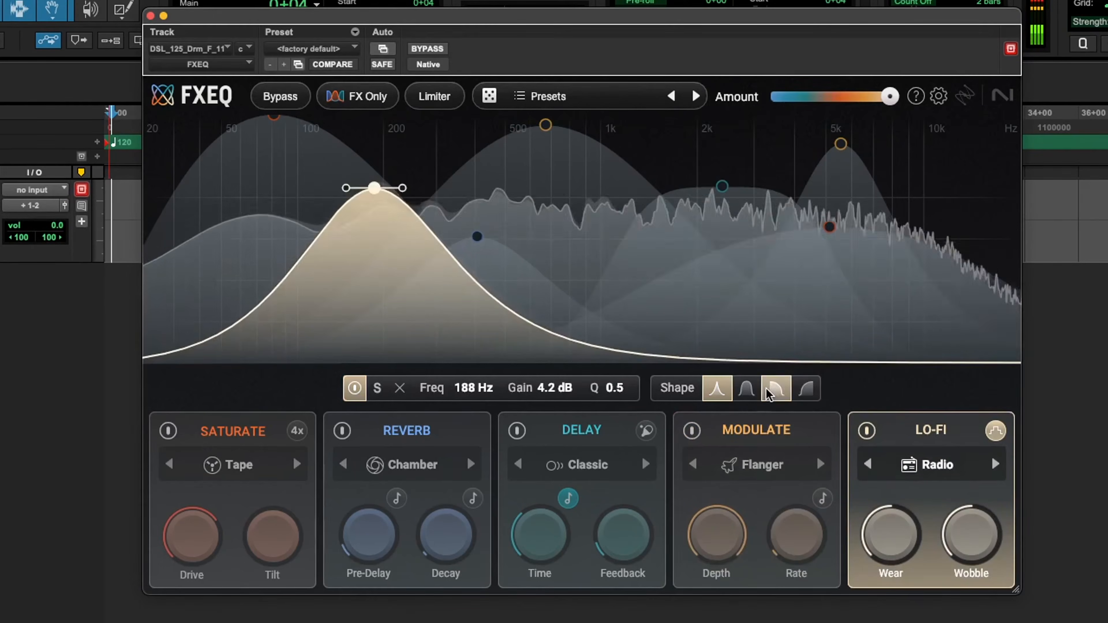
pyautogui.click(776, 388)
pyautogui.moveTo(372, 185); pyautogui.dragTo(663, 168)
# - Try the Lo-Fi module's Cassette mode, then choose Vinyl with Wobble at 100 % and Wear at maximum
pyautogui.moveTo(962, 545); pyautogui.dragTo(975, 524)
pyautogui.click(999, 461)
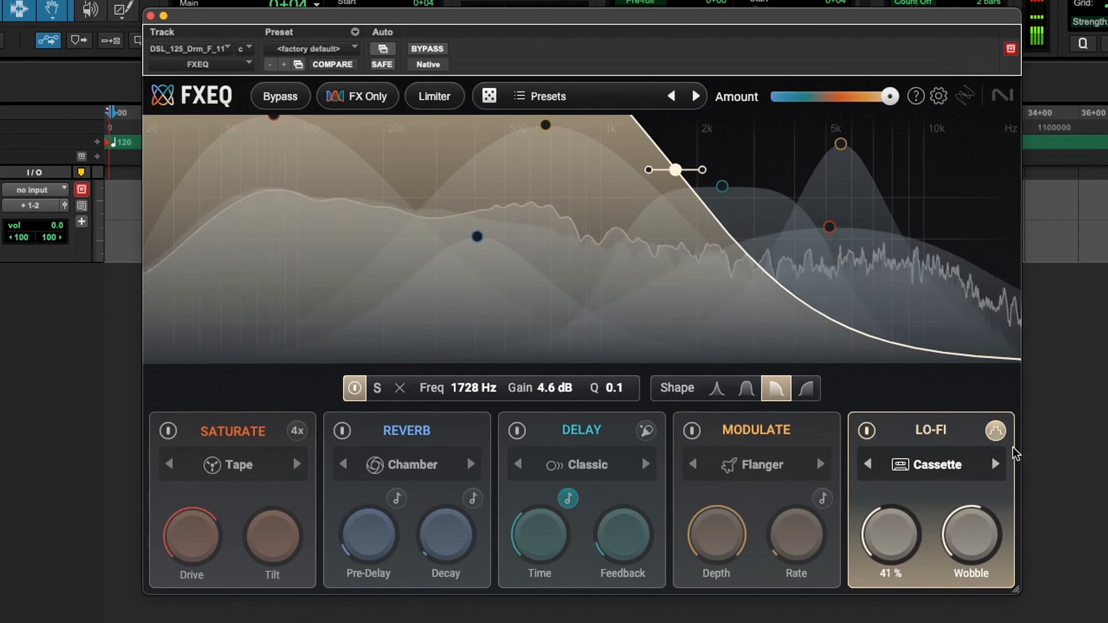
pyautogui.click(996, 463)
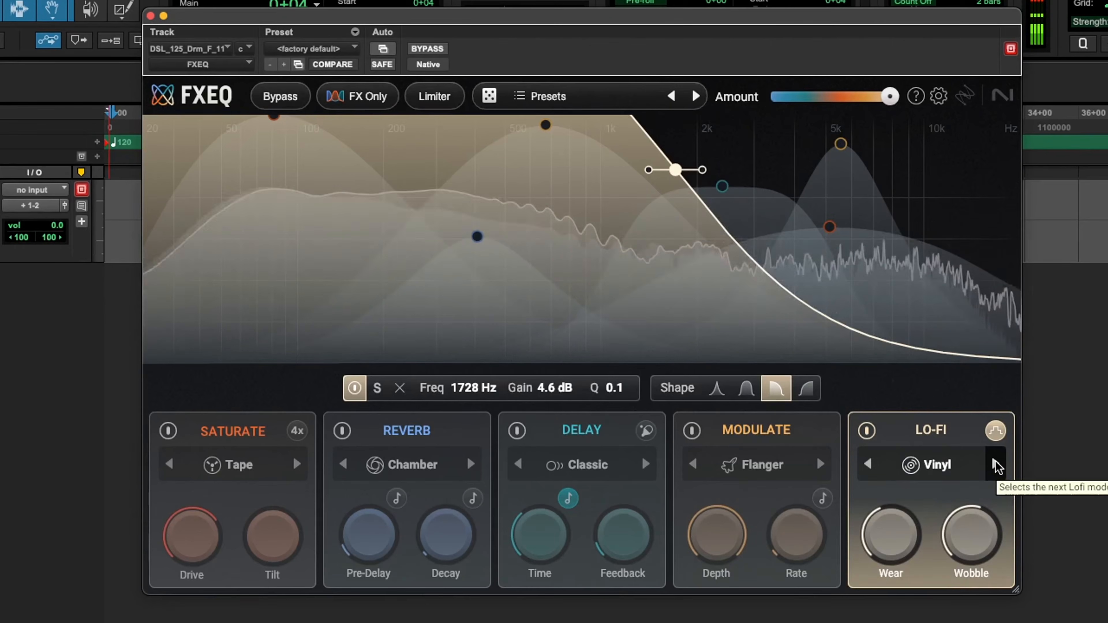
pyautogui.moveTo(957, 536); pyautogui.dragTo(1001, 408)
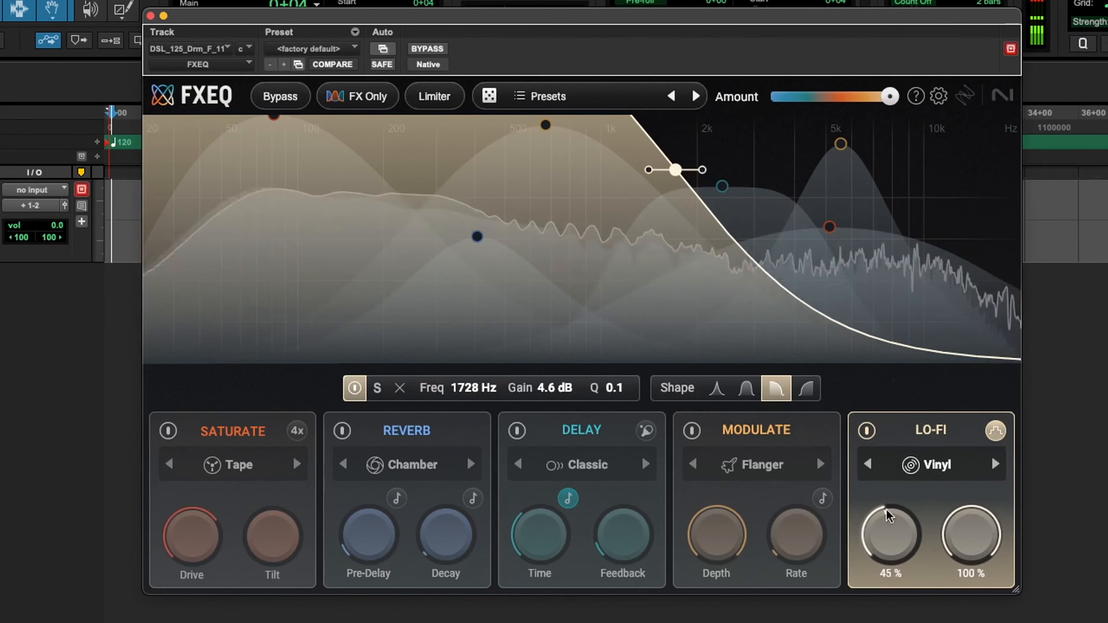
pyautogui.moveTo(888, 515); pyautogui.dragTo(918, 399)
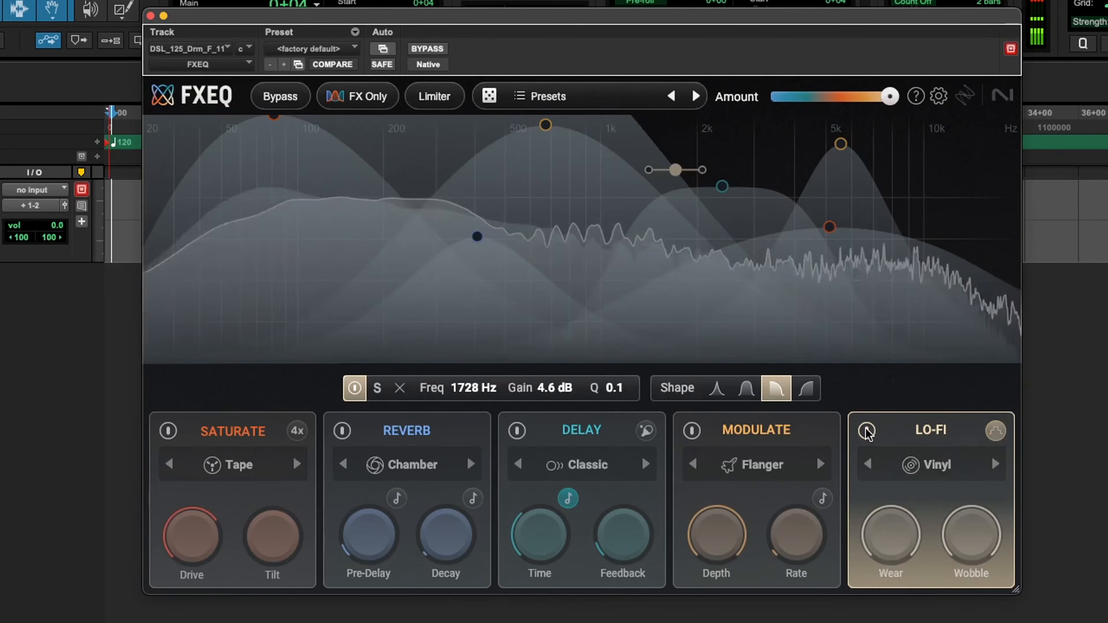